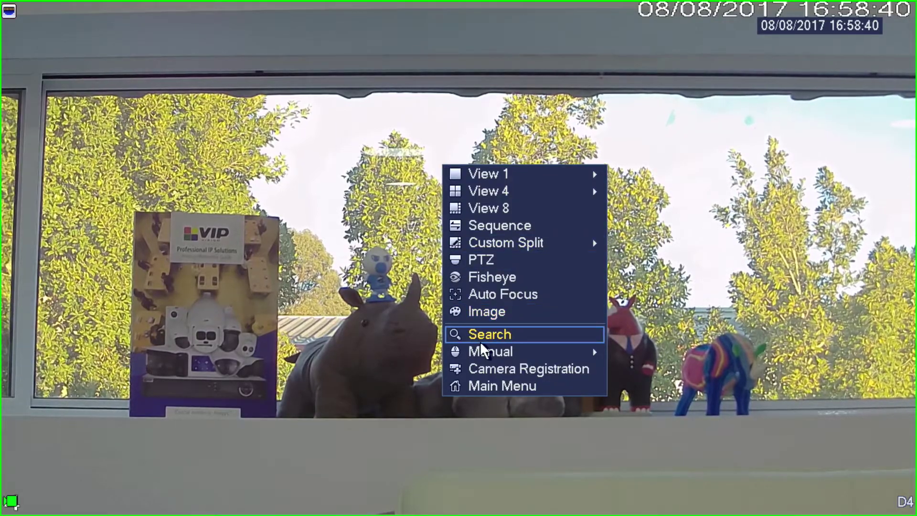
Open the Search playback screen and switch to username-and-password login.
{"action": "left_click", "coordinate": [480, 337]}
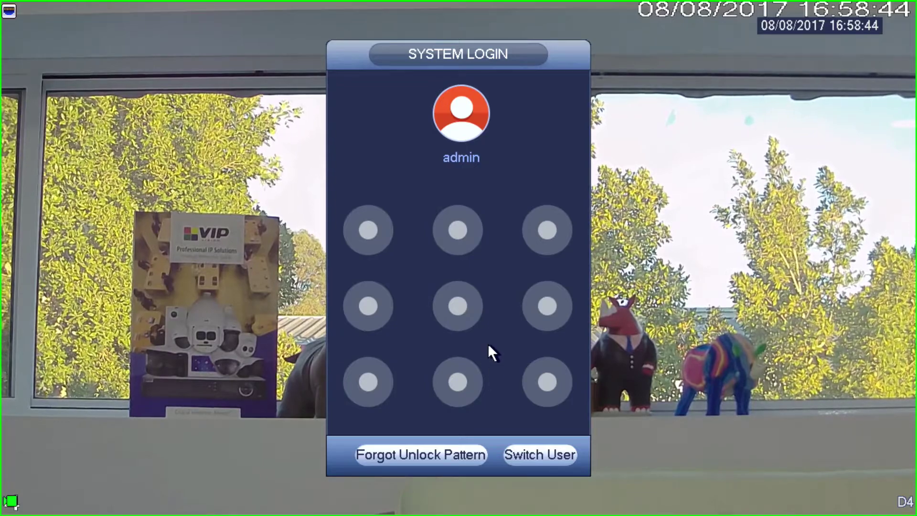
{"action": "left_click", "coordinate": [463, 305]}
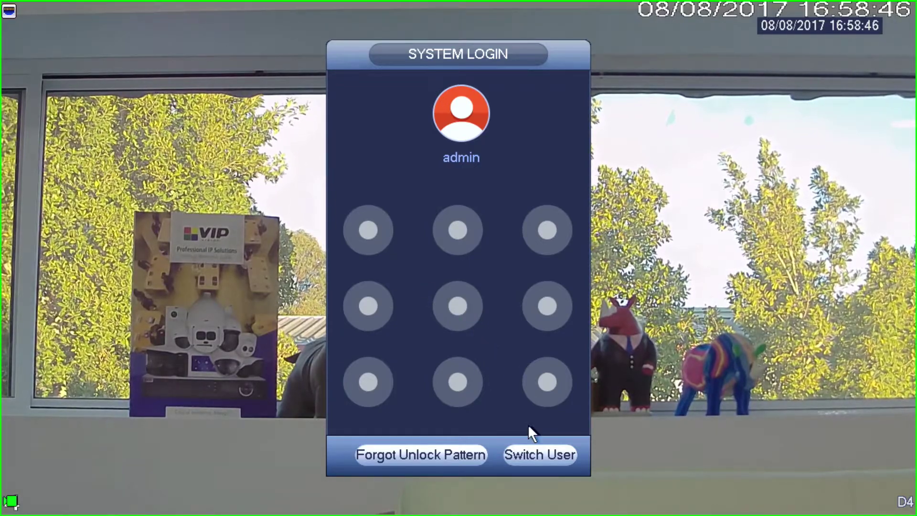
{"action": "left_click", "coordinate": [533, 447]}
Log in as admin by entering the account password on the on-screen keyboard.
{"action": "left_click", "coordinate": [518, 252]}
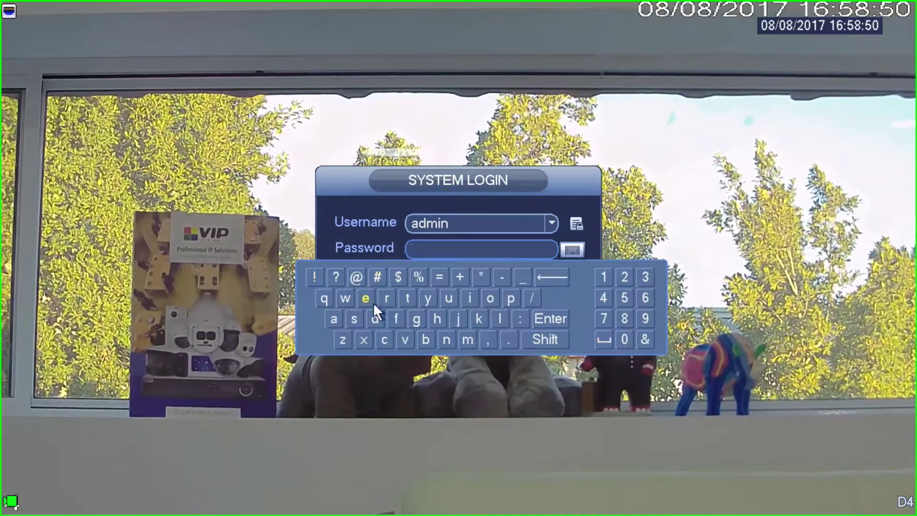
{"action": "left_click", "coordinate": [336, 318]}
{"action": "left_click", "coordinate": [373, 318]}
{"action": "left_click", "coordinate": [467, 338]}
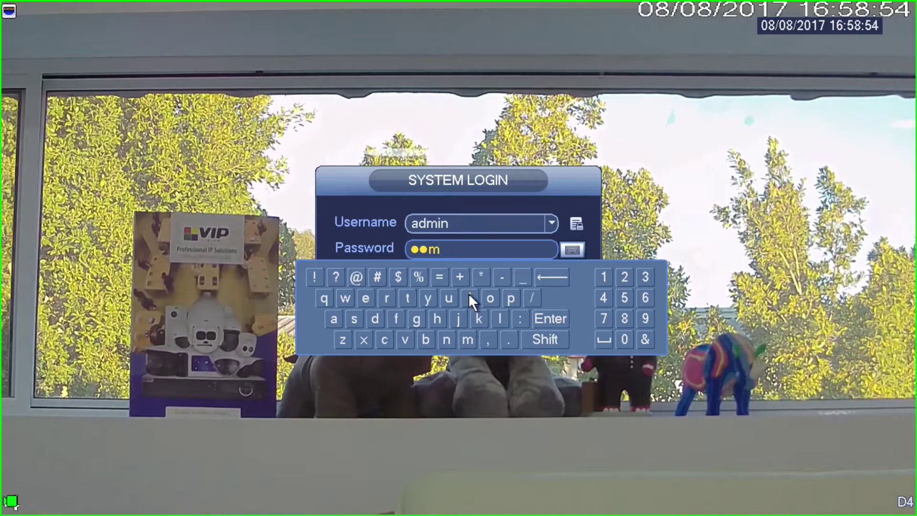
{"action": "left_click", "coordinate": [469, 297]}
{"action": "left_click", "coordinate": [447, 339]}
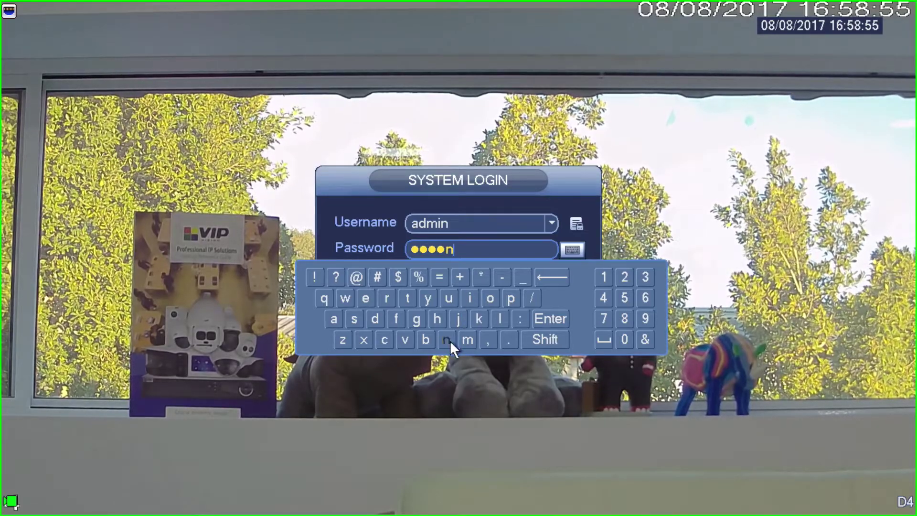
{"action": "left_click", "coordinate": [603, 277]}
{"action": "left_click", "coordinate": [623, 277]}
{"action": "left_click", "coordinate": [645, 277]}
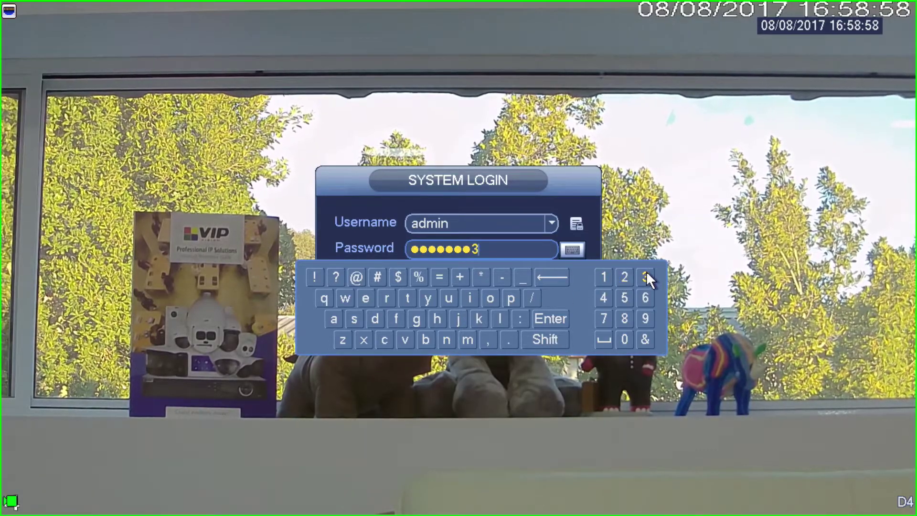
{"action": "left_click", "coordinate": [533, 191]}
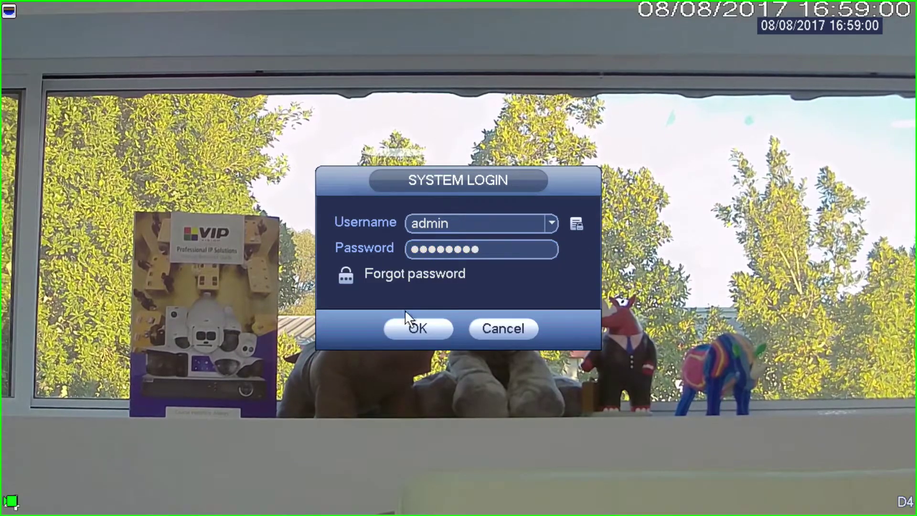
{"action": "left_click", "coordinate": [410, 325]}
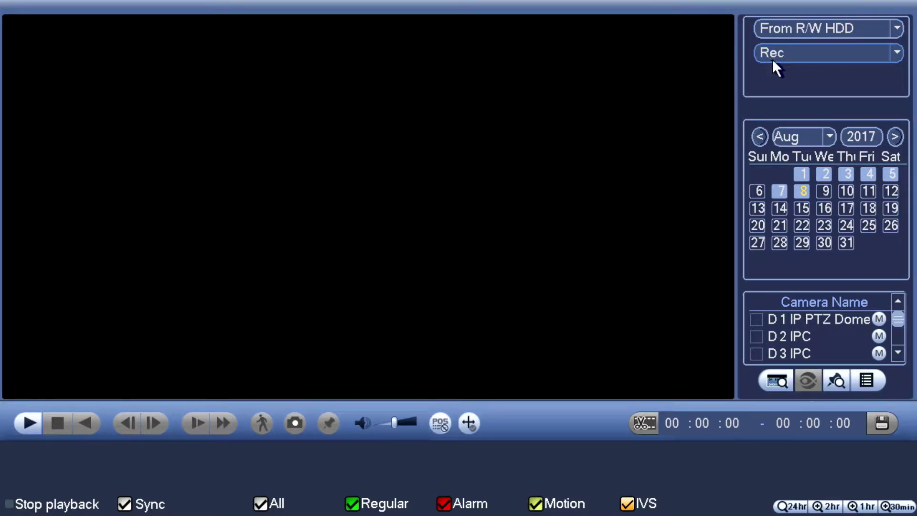
{"action": "left_click", "coordinate": [832, 55]}
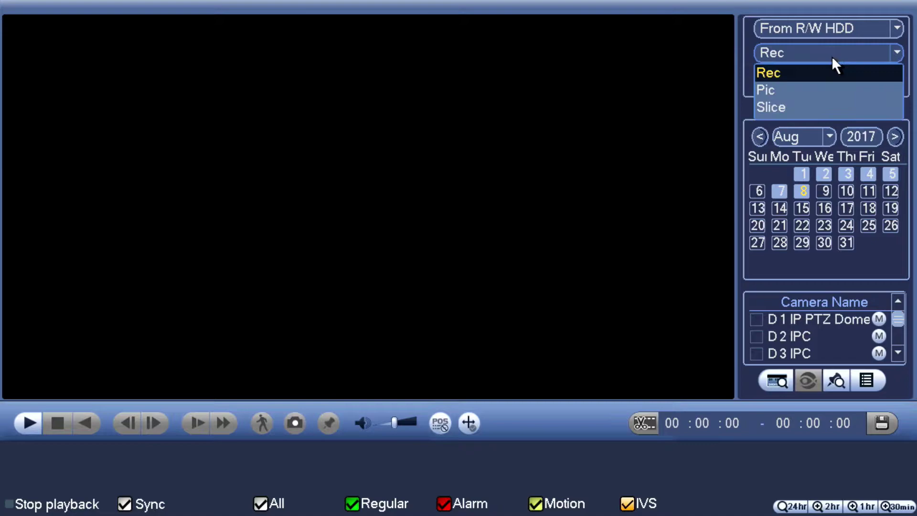
{"action": "left_click", "coordinate": [832, 56]}
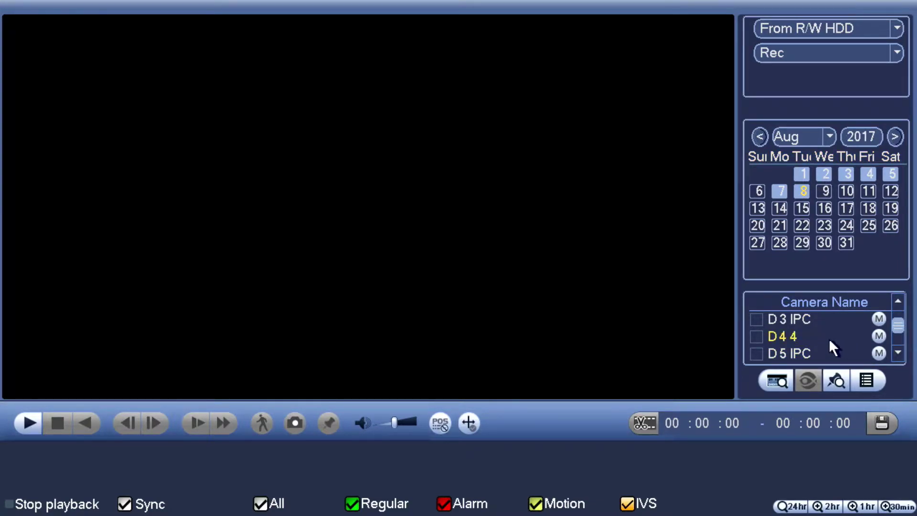
Tick camera D4 4 in the Camera Name list to load its recordings.
{"action": "left_click", "coordinate": [756, 336]}
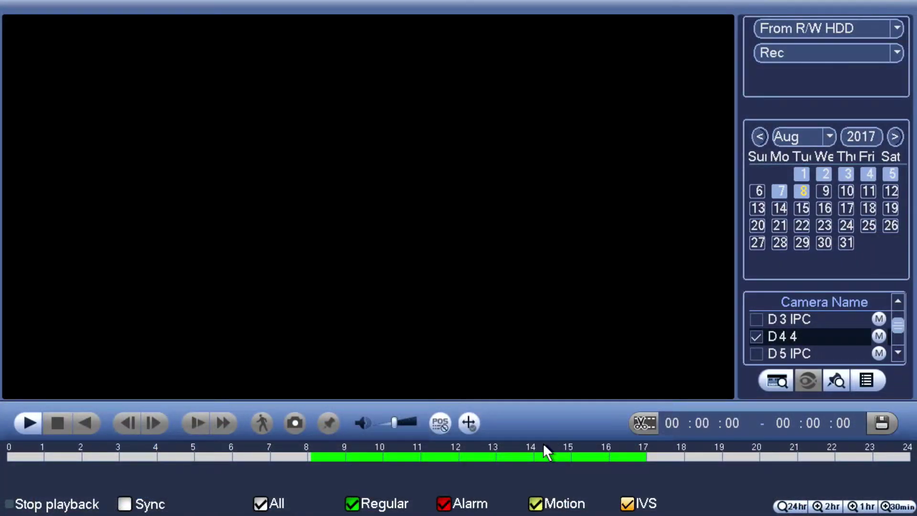
Start D4 4 playback near 10:15 and skim through the day hour by hour to about 16:03.
{"action": "left_click", "coordinate": [393, 453]}
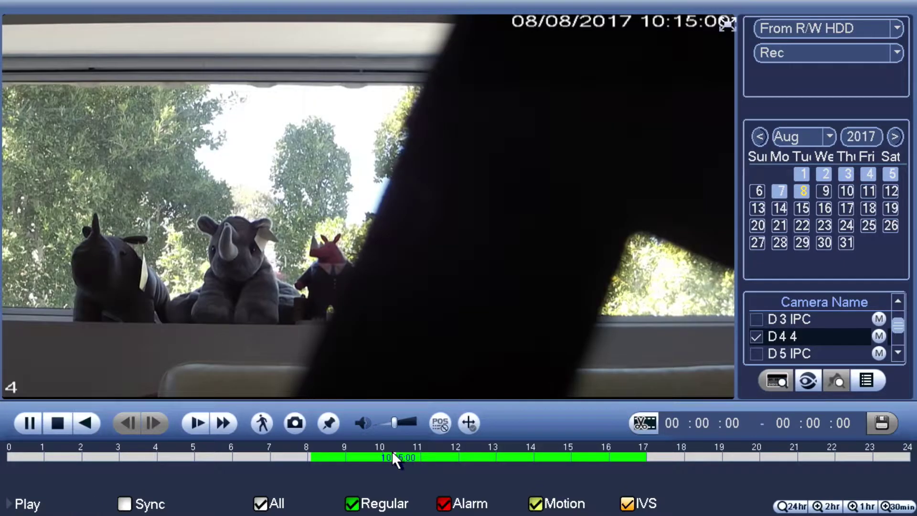
{"action": "left_click", "coordinate": [469, 456]}
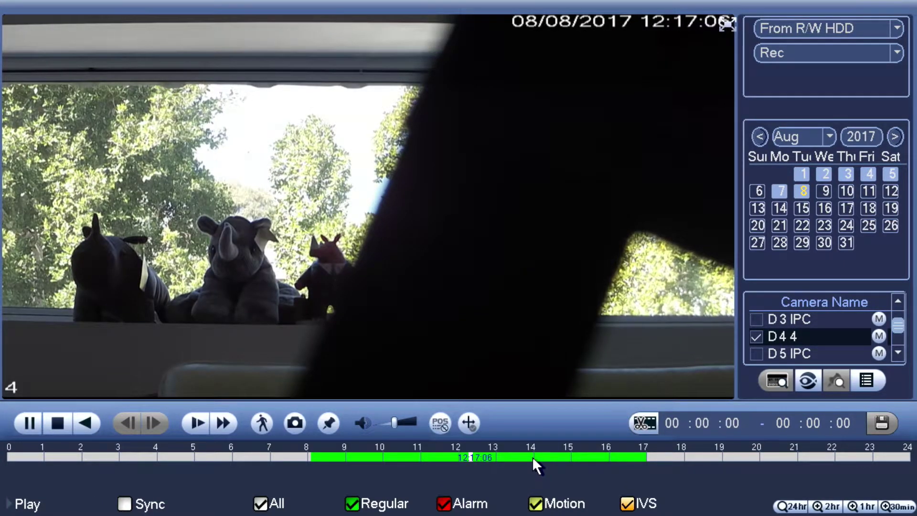
{"action": "left_click", "coordinate": [499, 456]}
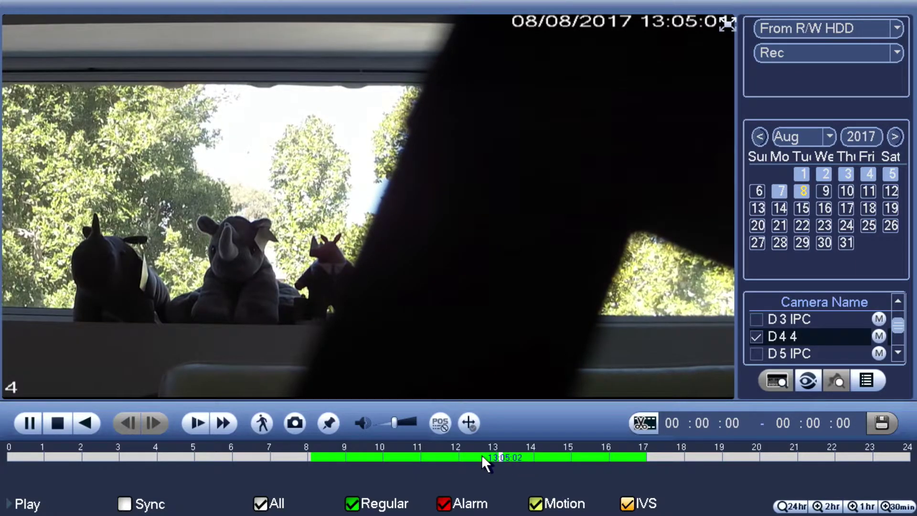
{"action": "left_click", "coordinate": [348, 454]}
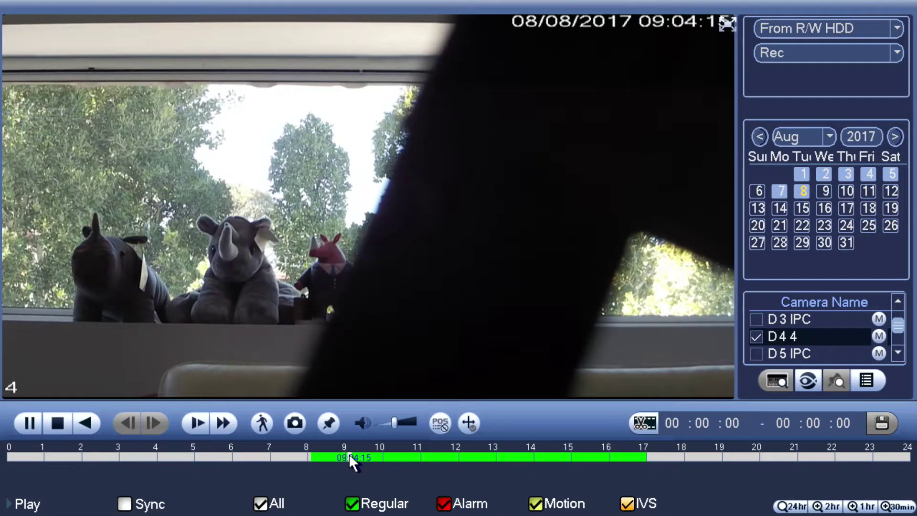
{"action": "left_click", "coordinate": [381, 457]}
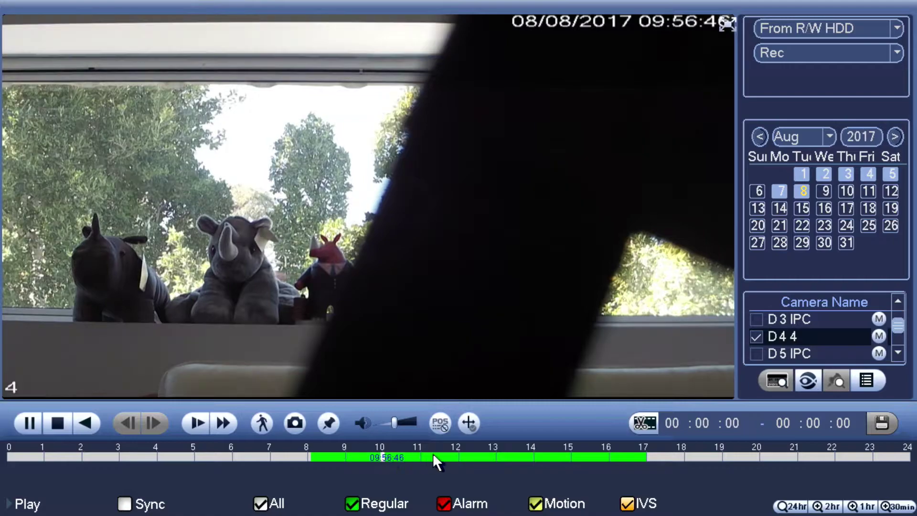
{"action": "left_click", "coordinate": [419, 456]}
{"action": "left_click", "coordinate": [458, 456]}
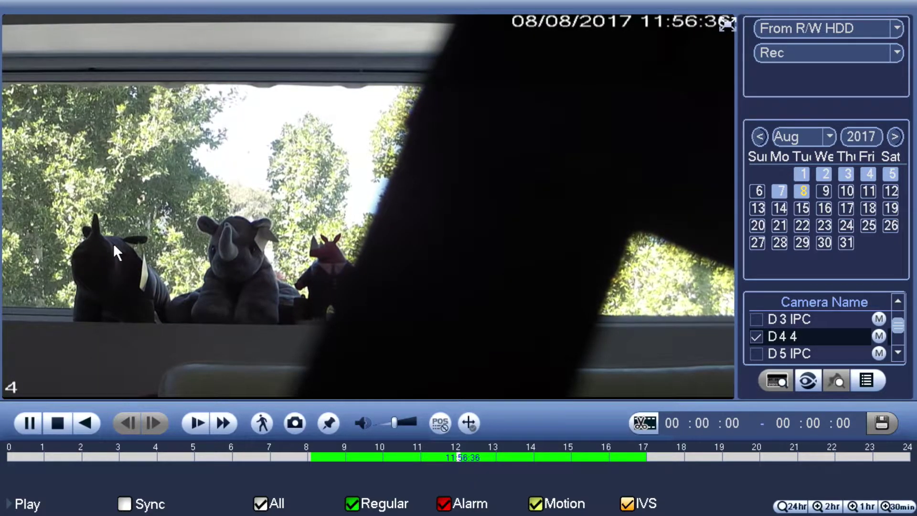
{"action": "left_click", "coordinate": [494, 456]}
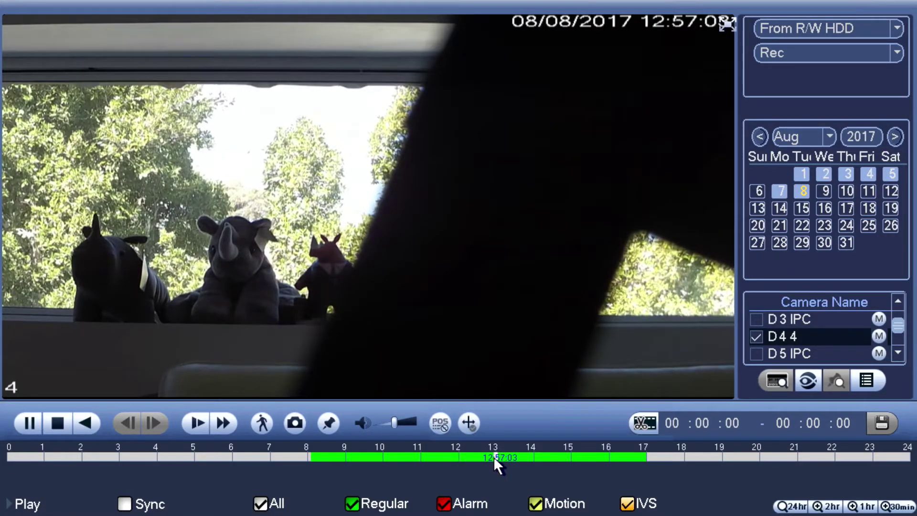
{"action": "left_click", "coordinate": [534, 453]}
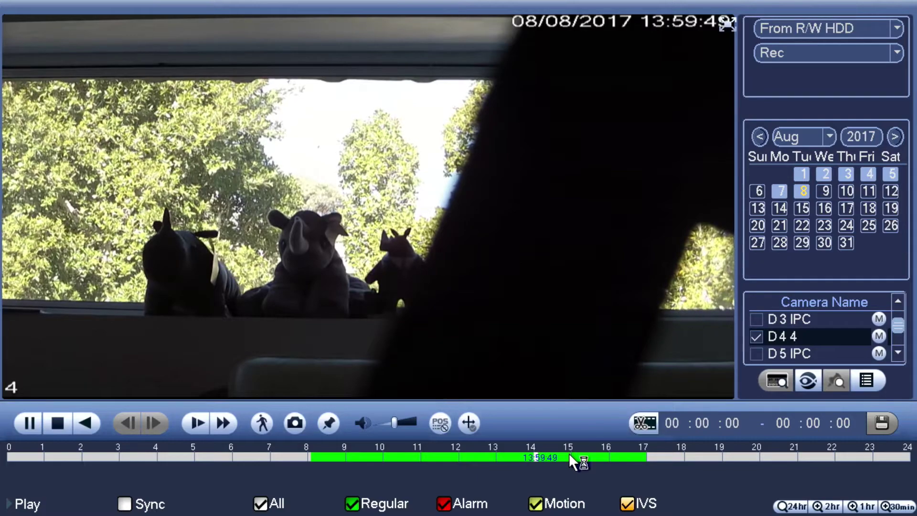
{"action": "left_click", "coordinate": [570, 454]}
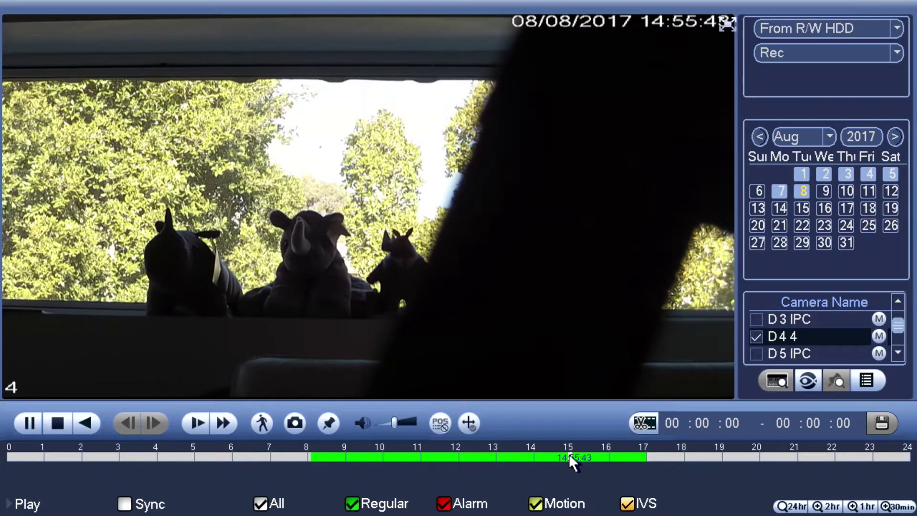
{"action": "left_click", "coordinate": [609, 459]}
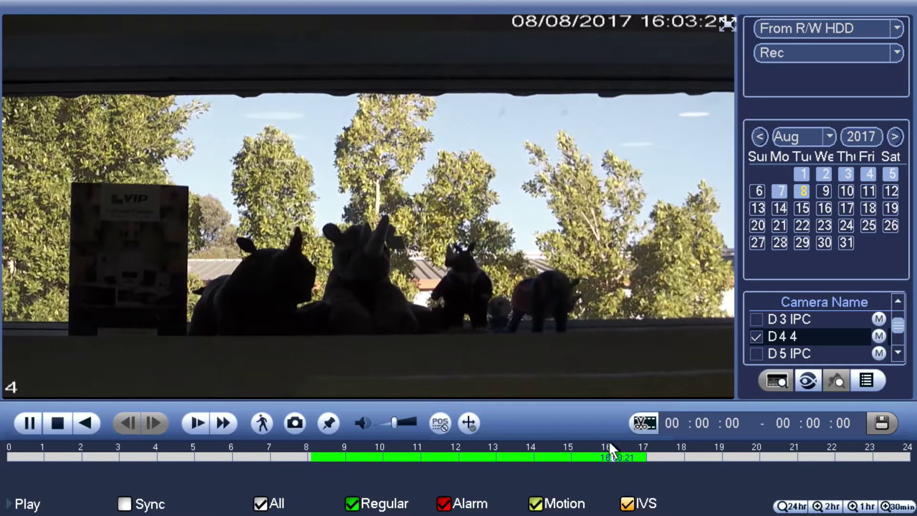
Zoom the timeline to two hours and skim 16:10–16:57, settling playback at about 16:52.
{"action": "left_click", "coordinate": [817, 506]}
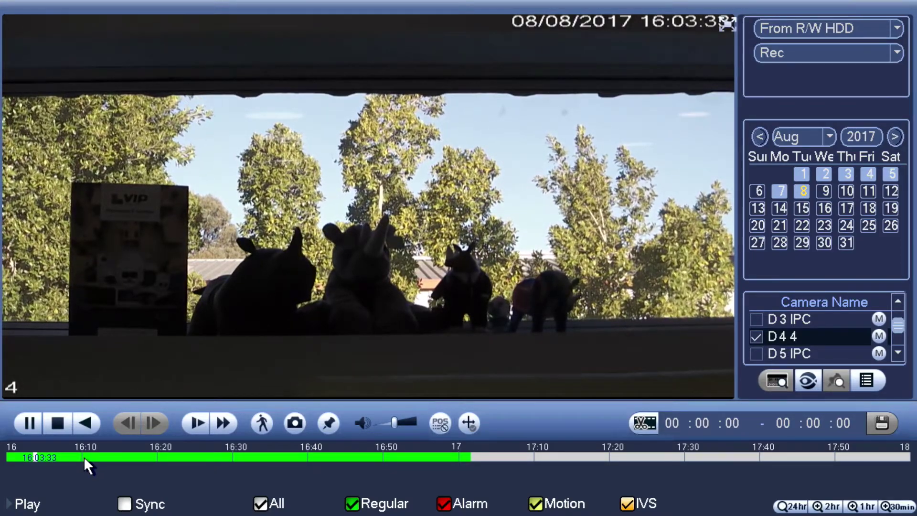
{"action": "left_click", "coordinate": [86, 457]}
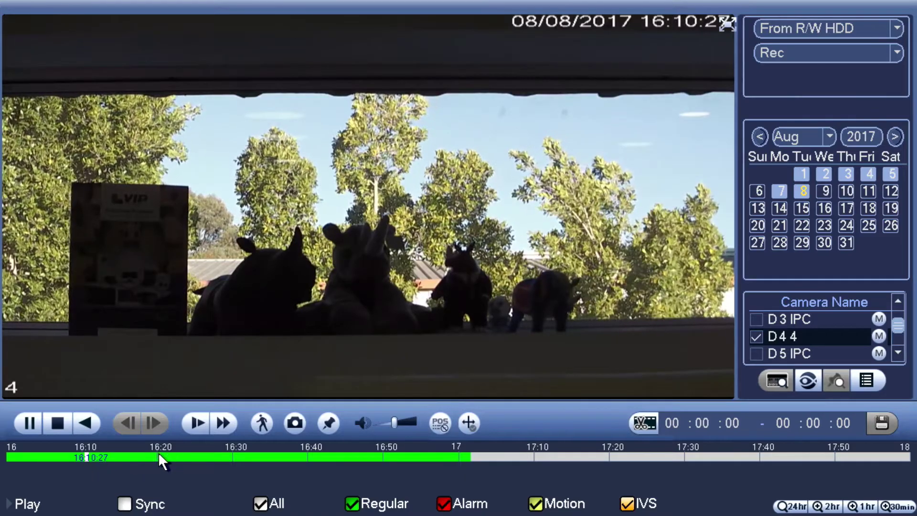
{"action": "left_click", "coordinate": [159, 454]}
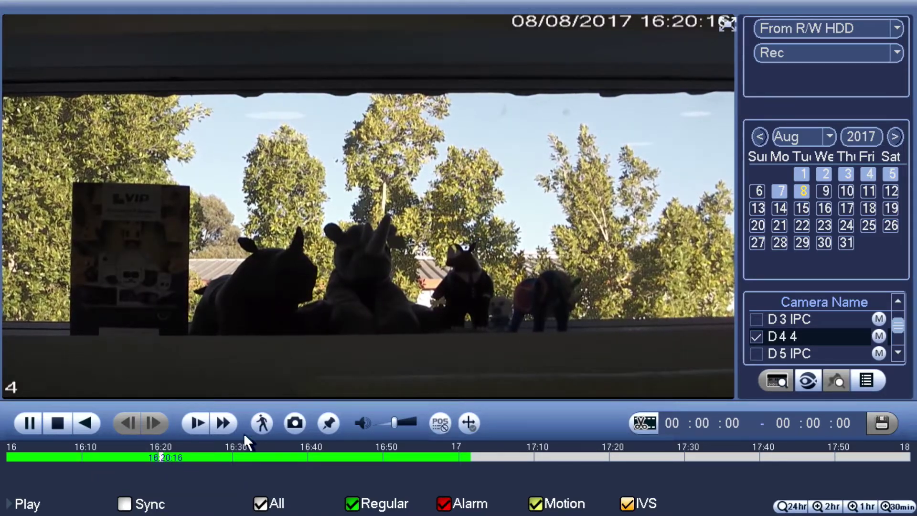
{"action": "left_click", "coordinate": [225, 456]}
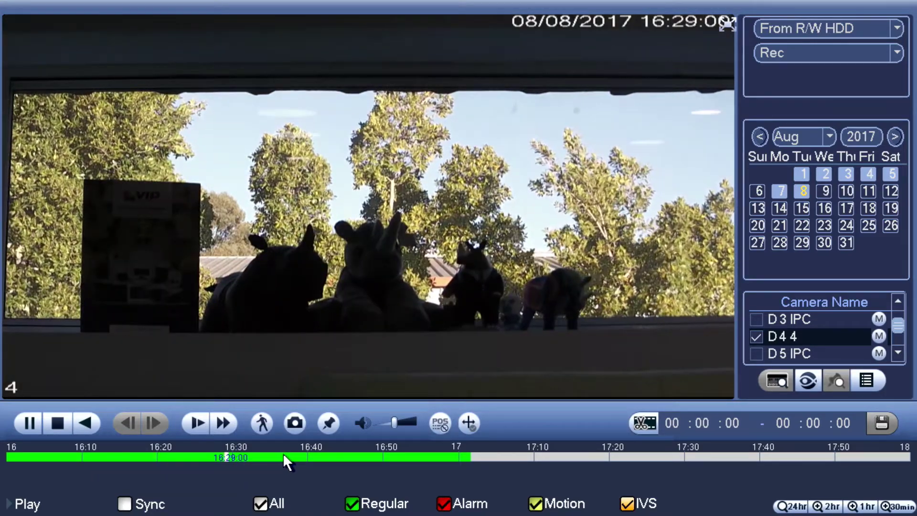
{"action": "left_click", "coordinate": [284, 454]}
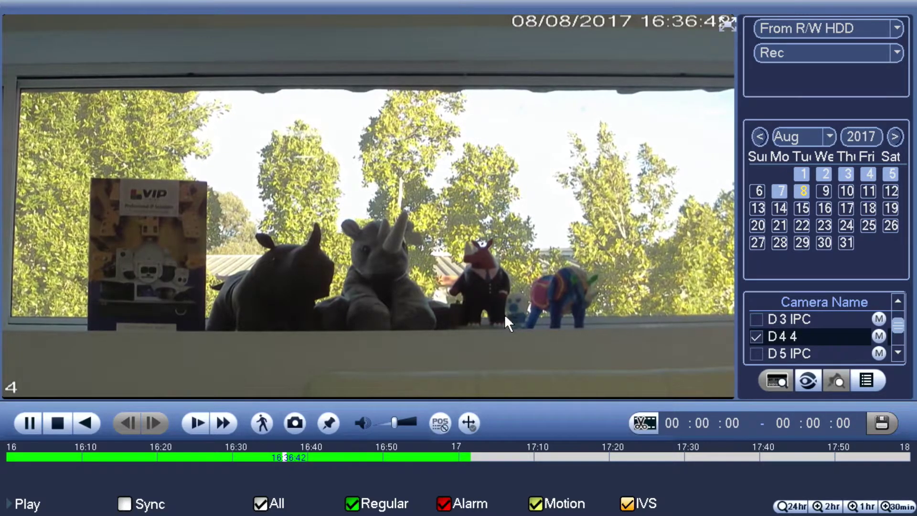
{"action": "left_click", "coordinate": [350, 454]}
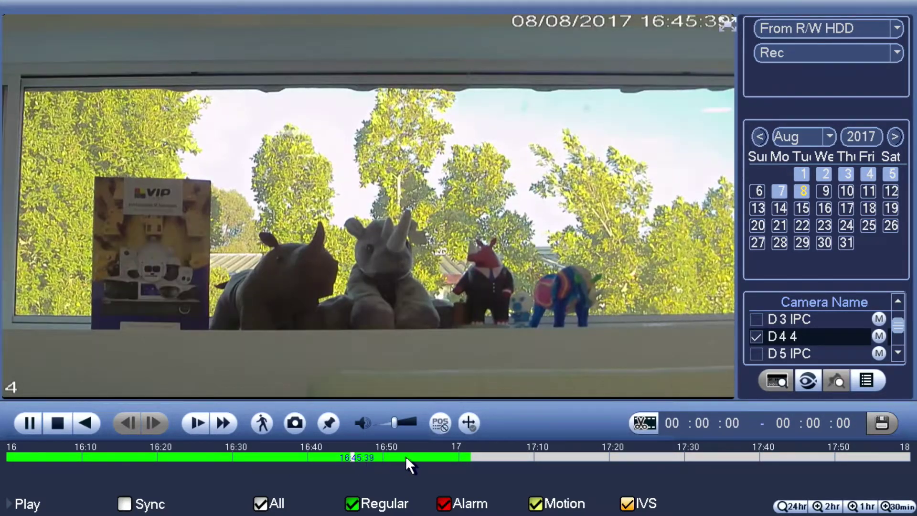
{"action": "left_click", "coordinate": [406, 457]}
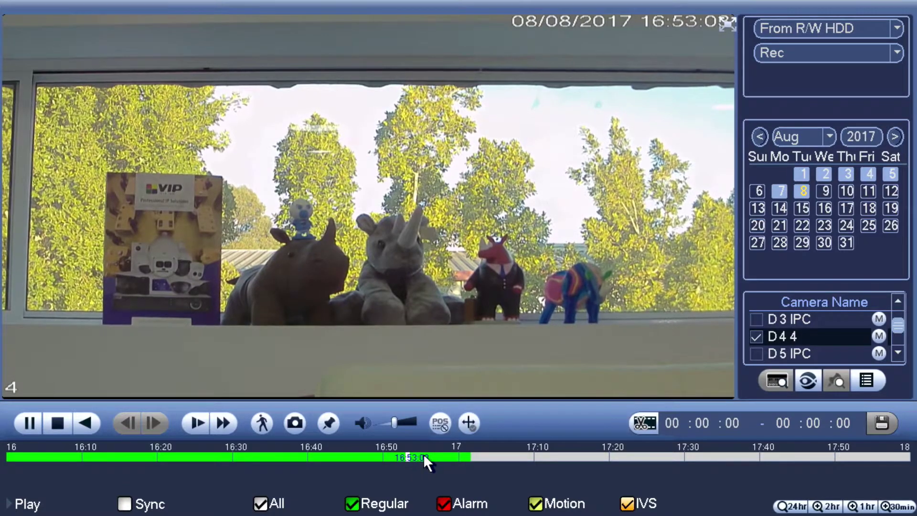
{"action": "left_click", "coordinate": [319, 453]}
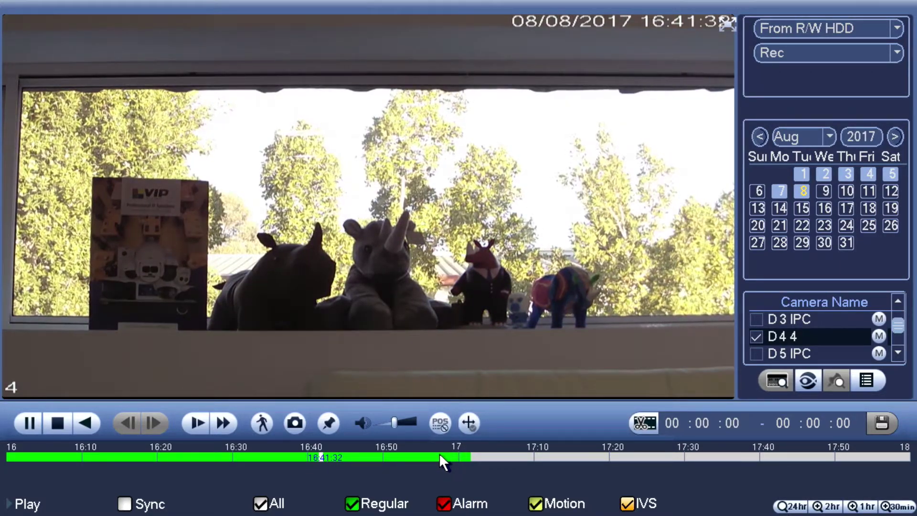
{"action": "left_click", "coordinate": [439, 452]}
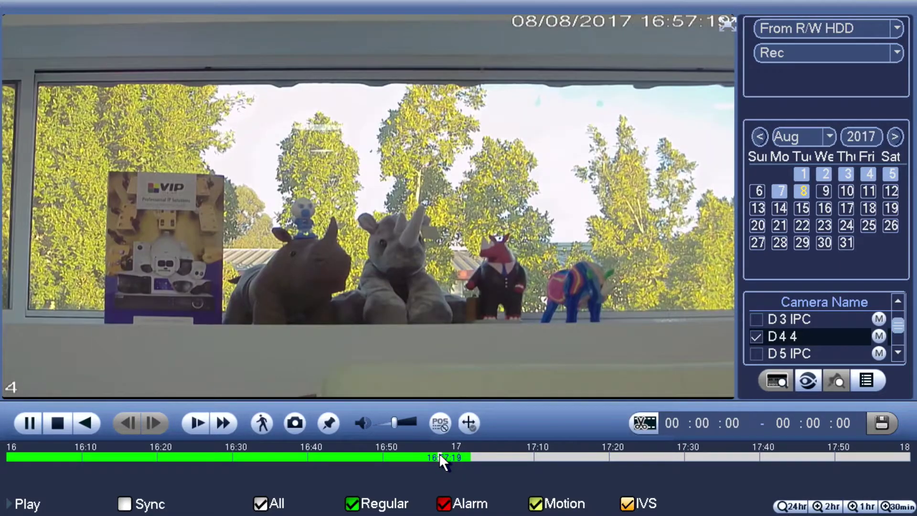
{"action": "left_click", "coordinate": [402, 454]}
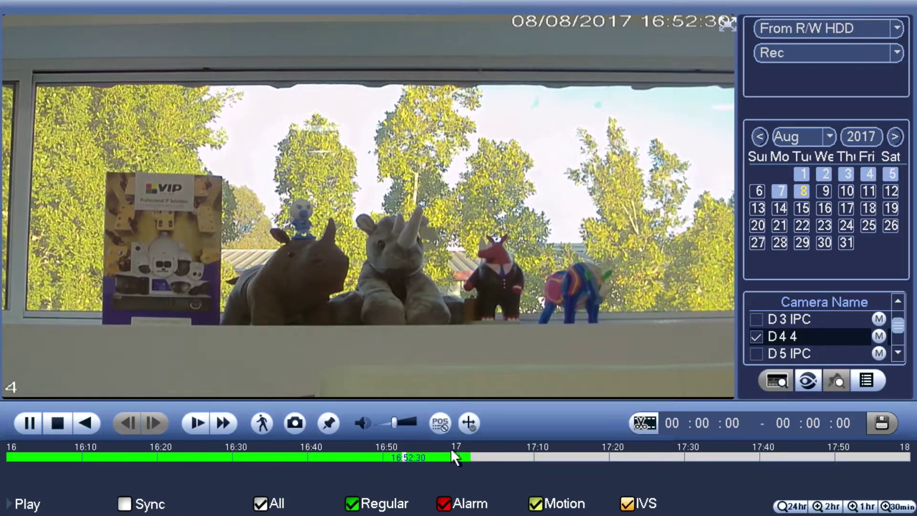
Narrow the timeline to one hour and seek between about 16:44 and 16:50.
{"action": "left_click", "coordinate": [861, 506]}
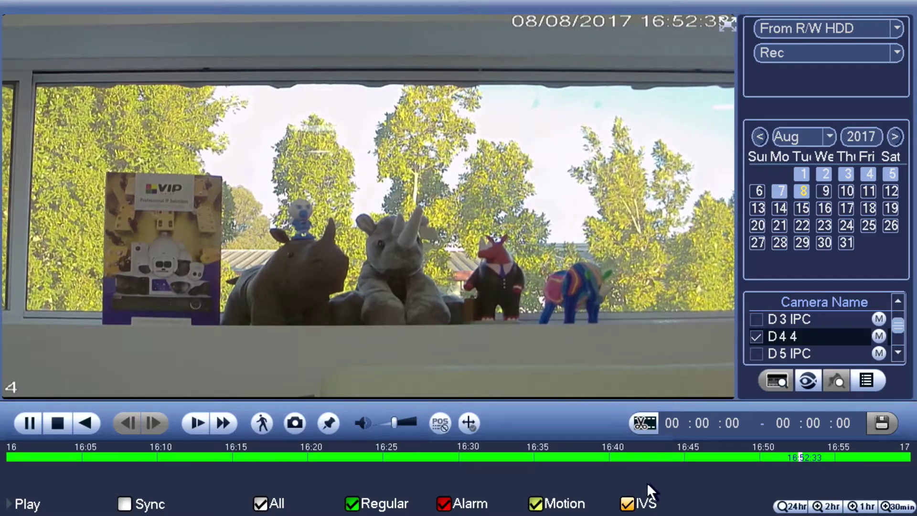
{"action": "left_click", "coordinate": [674, 457]}
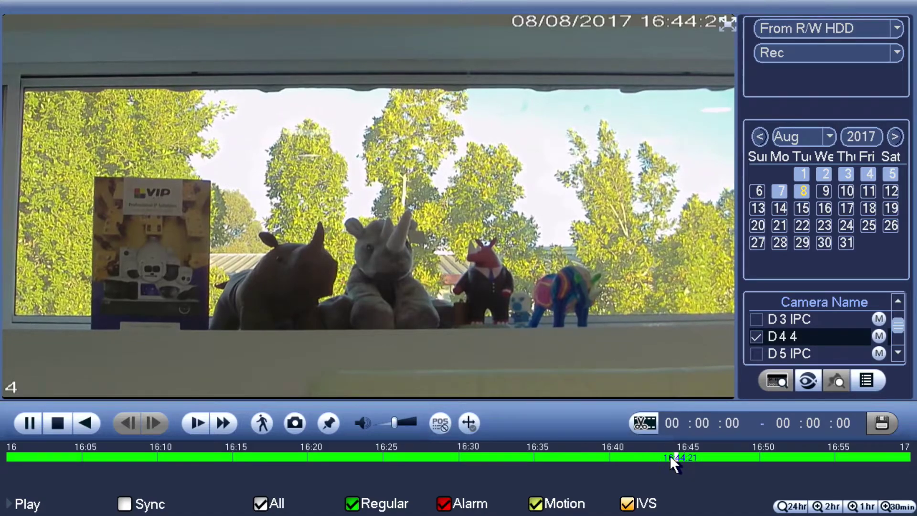
{"action": "left_click", "coordinate": [718, 456]}
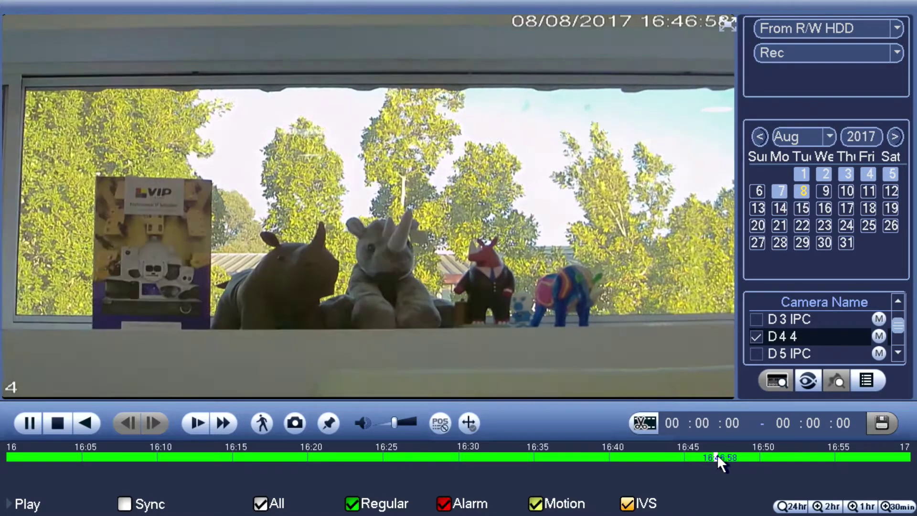
{"action": "left_click", "coordinate": [732, 457]}
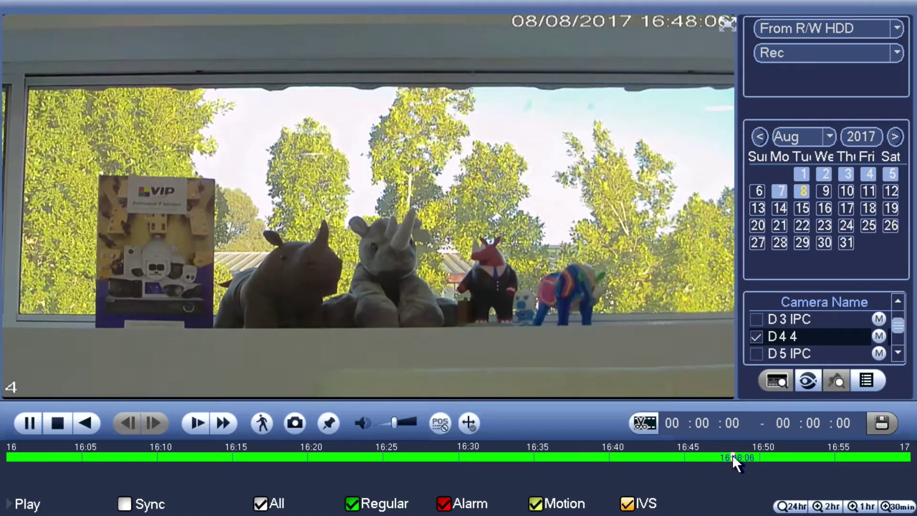
{"action": "left_click", "coordinate": [766, 455]}
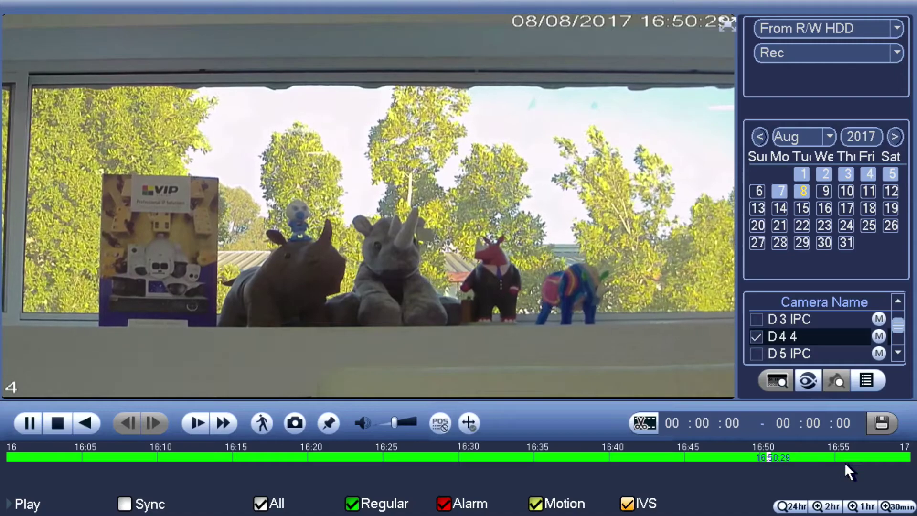
Narrow the timeline to 30 minutes and seek playback to about 16:48:21.
{"action": "left_click", "coordinate": [896, 506]}
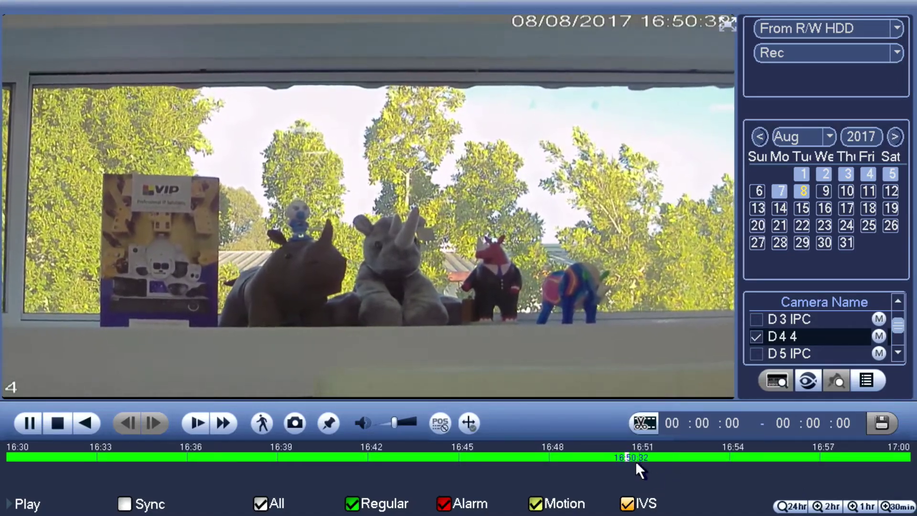
{"action": "left_click", "coordinate": [596, 456]}
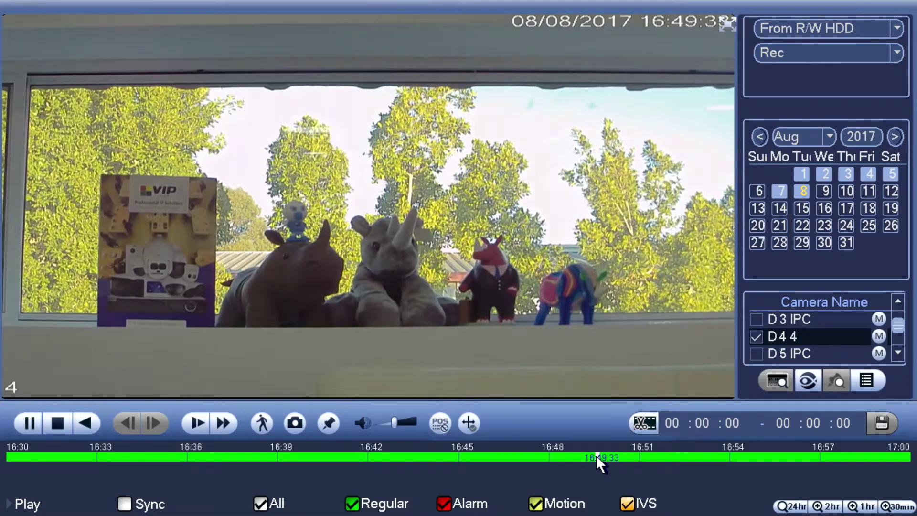
{"action": "left_click", "coordinate": [563, 457]}
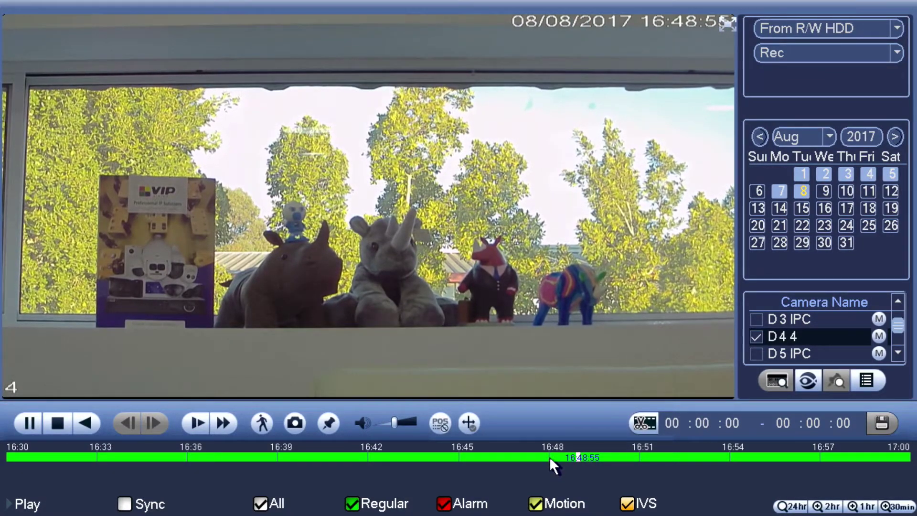
{"action": "left_click", "coordinate": [551, 455]}
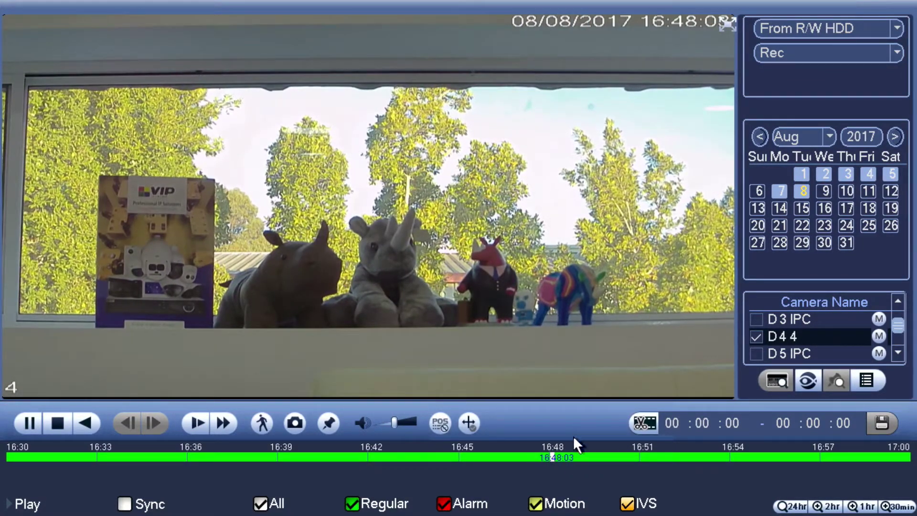
{"action": "left_click", "coordinate": [570, 453]}
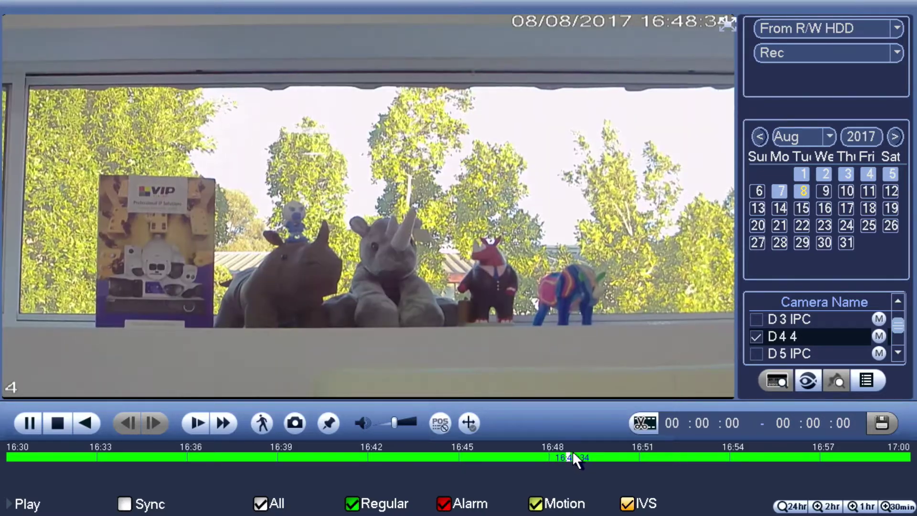
{"action": "left_click", "coordinate": [558, 453]}
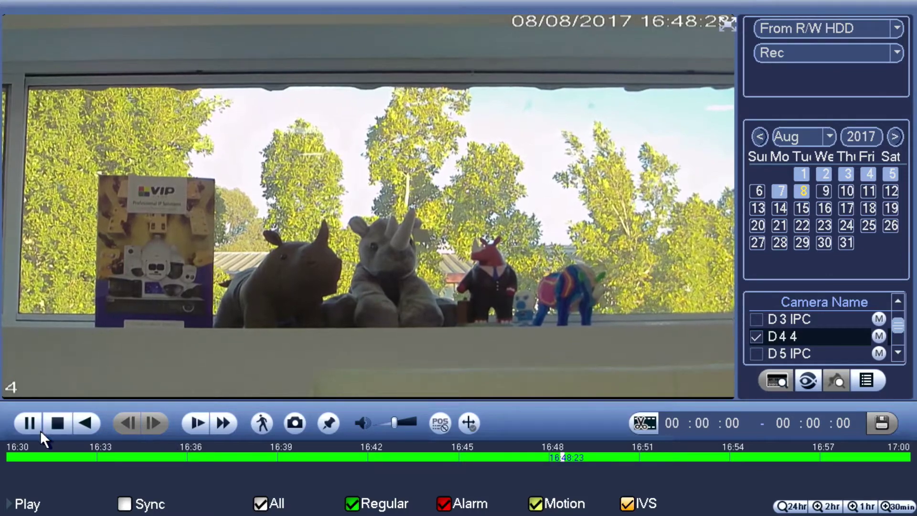
Pause, frame-step forward until the hand appears, then step back to 16:48:23.
{"action": "left_click", "coordinate": [20, 430]}
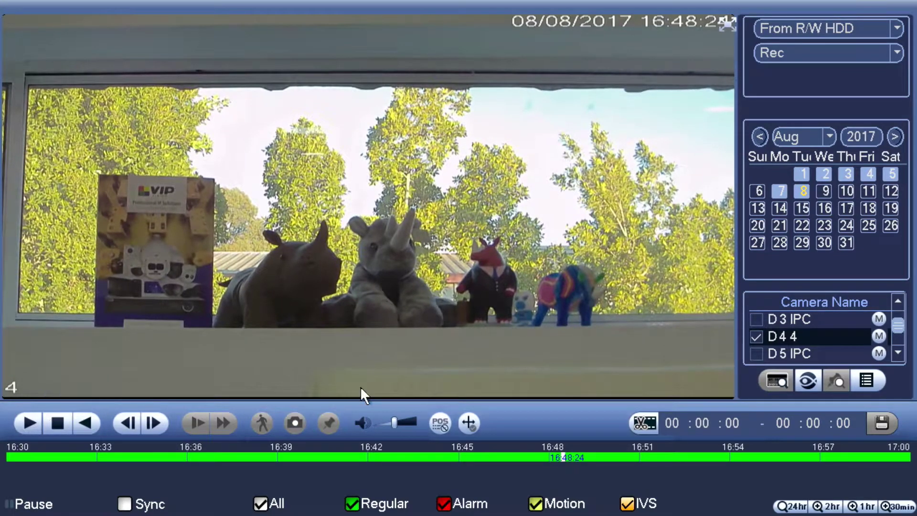
{"action": "left_click", "coordinate": [145, 426]}
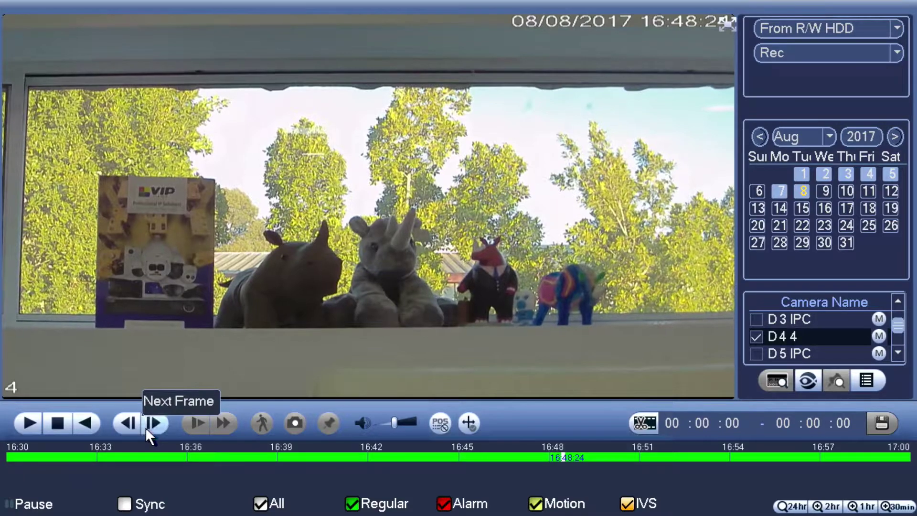
{"action": "left_click", "coordinate": [145, 428]}
{"action": "left_click", "coordinate": [147, 430]}
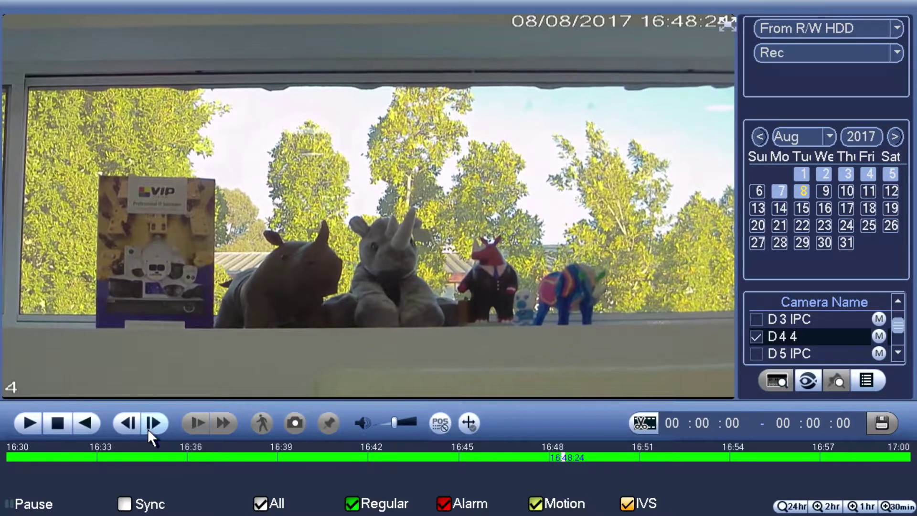
{"action": "left_click", "coordinate": [149, 428]}
{"action": "left_click", "coordinate": [149, 427]}
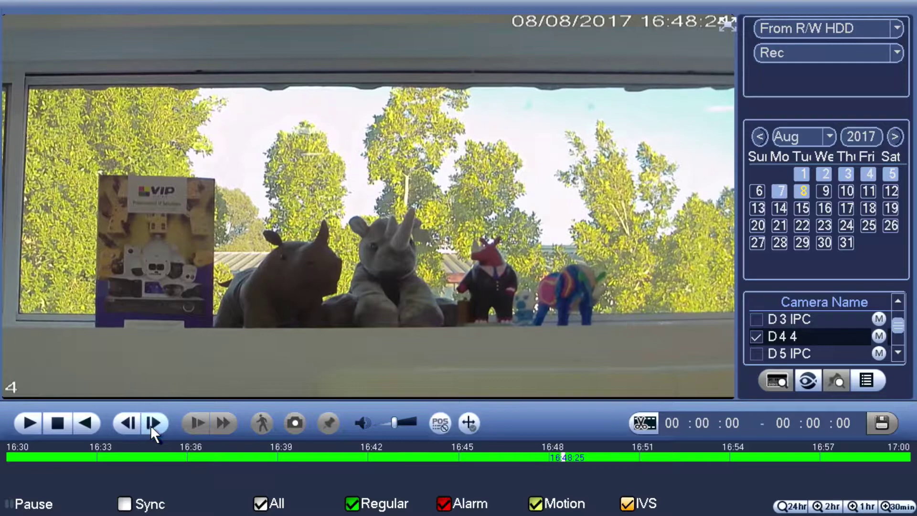
{"action": "left_click", "coordinate": [151, 425]}
{"action": "left_click", "coordinate": [151, 424]}
{"action": "left_click", "coordinate": [151, 424]}
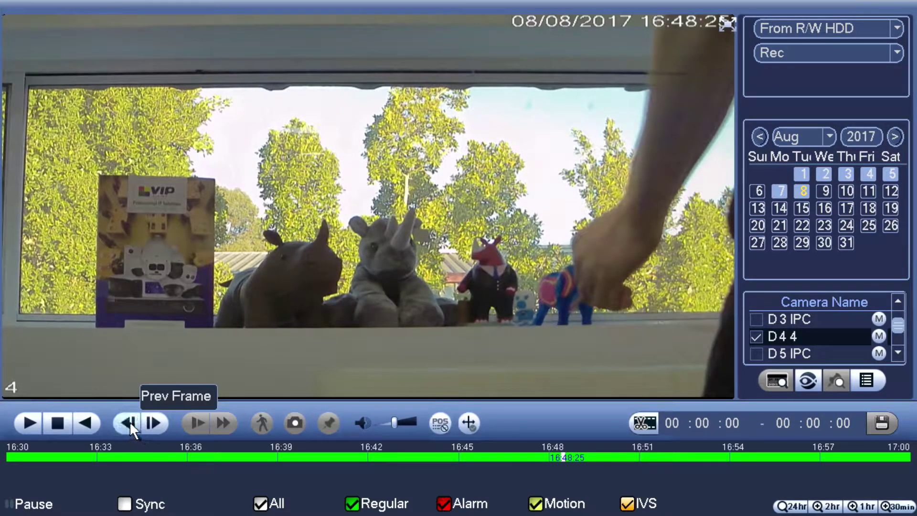
{"action": "left_click", "coordinate": [130, 422]}
{"action": "left_click", "coordinate": [89, 418]}
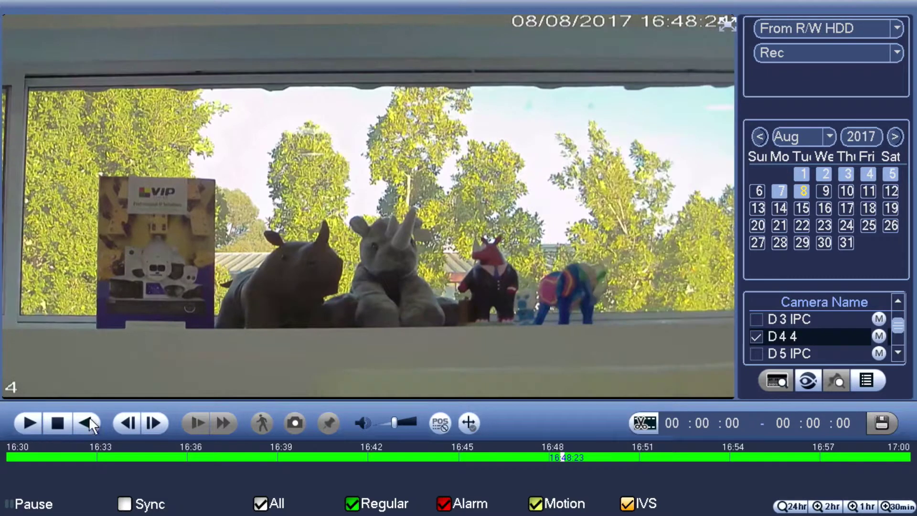
Mark 16:48:23 as the clip start, resume playback, and pause at 16:48:41.
{"action": "left_click", "coordinate": [642, 425]}
{"action": "left_click", "coordinate": [17, 423]}
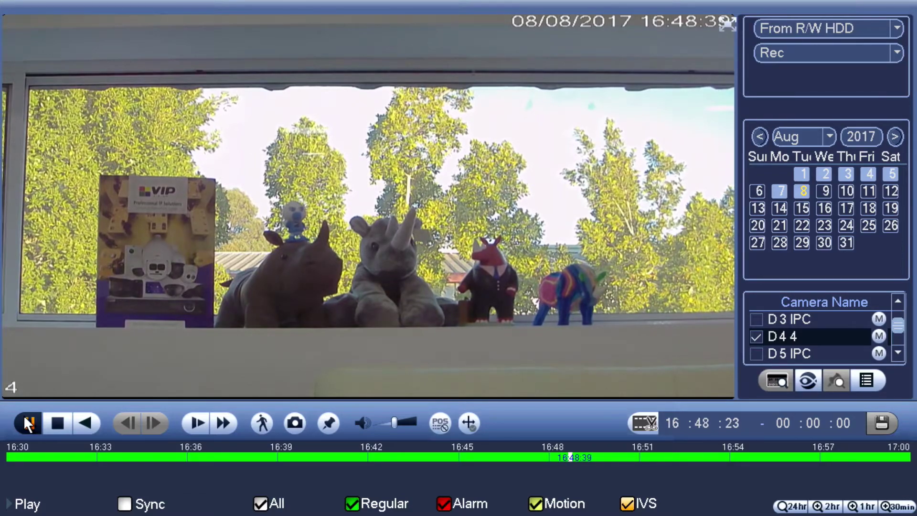
{"action": "left_click", "coordinate": [26, 422]}
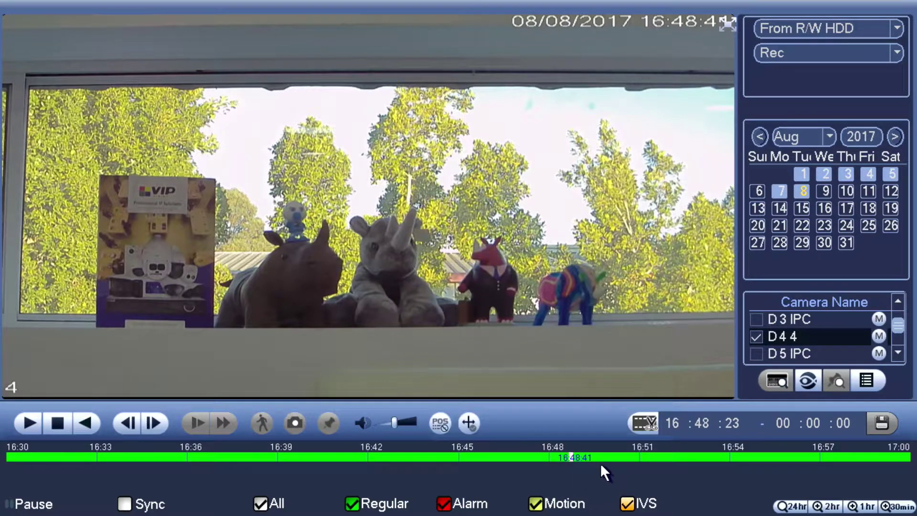
Use the scissors button again to mark 16:48:41 as the clip end.
{"action": "left_click", "coordinate": [647, 416]}
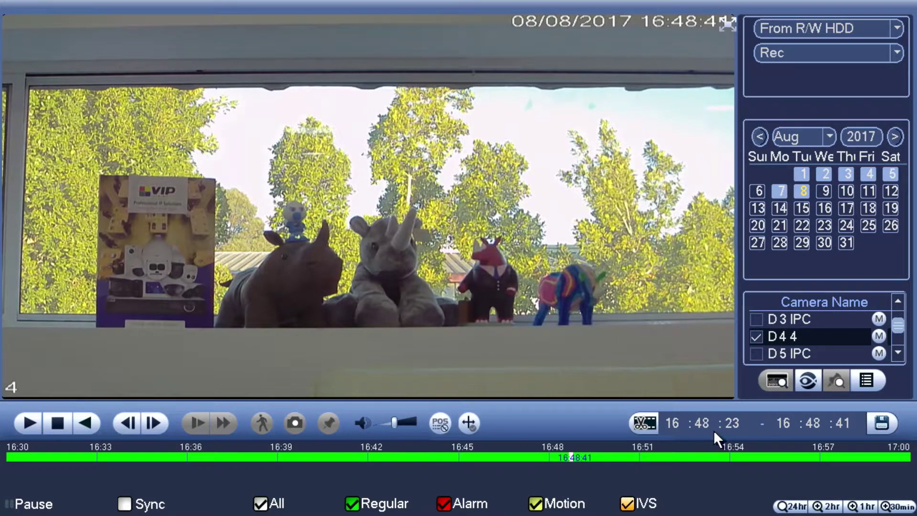
Open the Backup dialog showing the 16:48:23–16:48:41 channel 4 clip for the USB disk.
{"action": "left_click", "coordinate": [880, 423]}
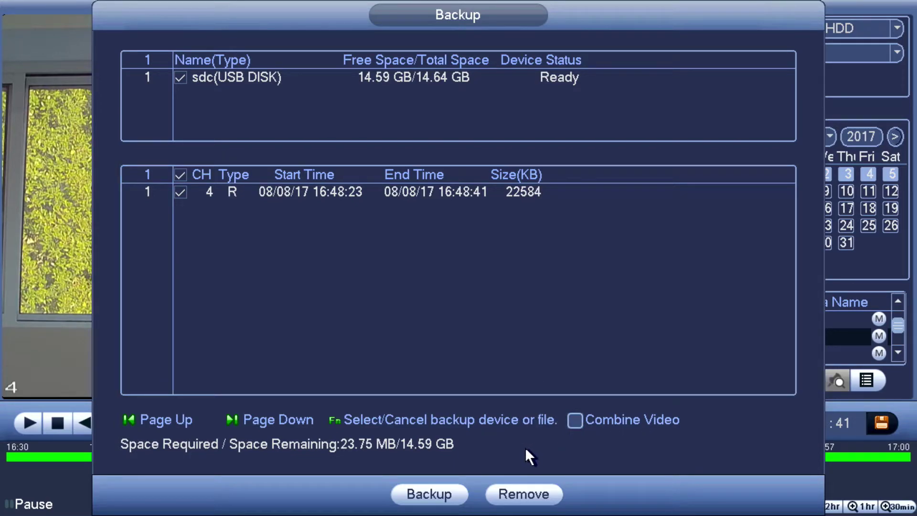
Create a new folder named 'footage' in /NVR/2017-8-8/ on the USB disk.
{"action": "left_click", "coordinate": [429, 497]}
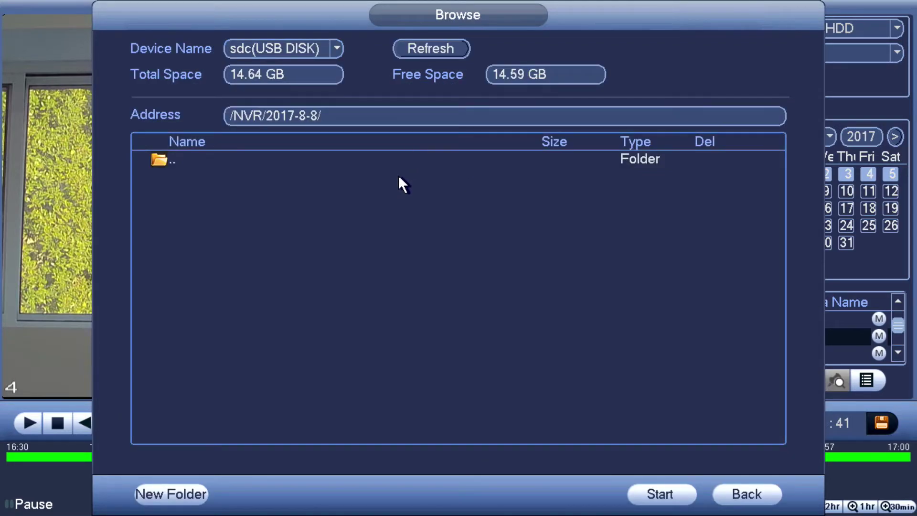
{"action": "left_click", "coordinate": [194, 491]}
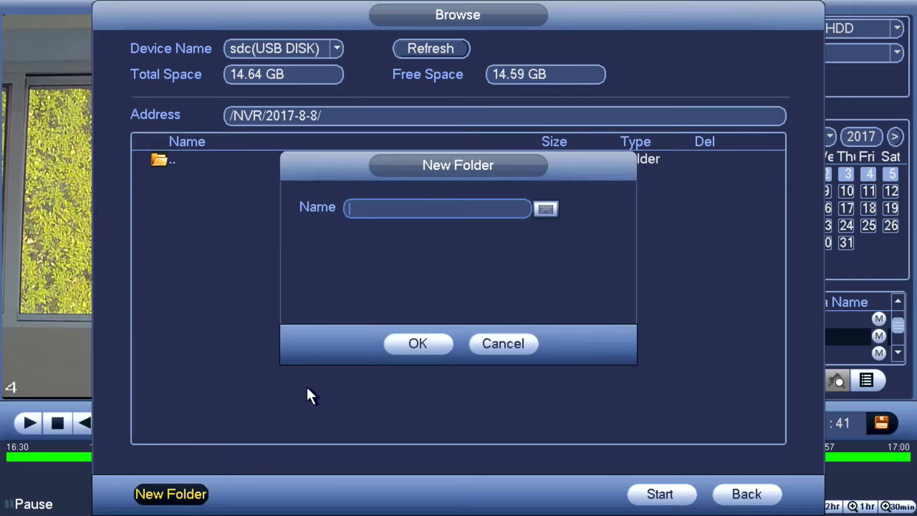
{"action": "left_click", "coordinate": [431, 206]}
{"action": "left_click", "coordinate": [353, 279]}
{"action": "left_click", "coordinate": [442, 257]}
{"action": "left_click", "coordinate": [442, 258]}
{"action": "left_click", "coordinate": [371, 255]}
{"action": "left_click", "coordinate": [291, 279]}
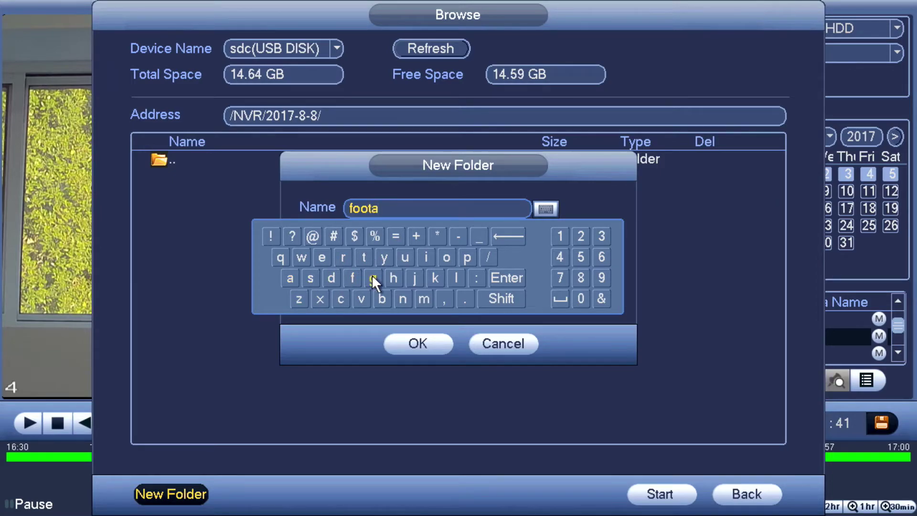
{"action": "left_click", "coordinate": [372, 276]}
{"action": "left_click", "coordinate": [326, 256]}
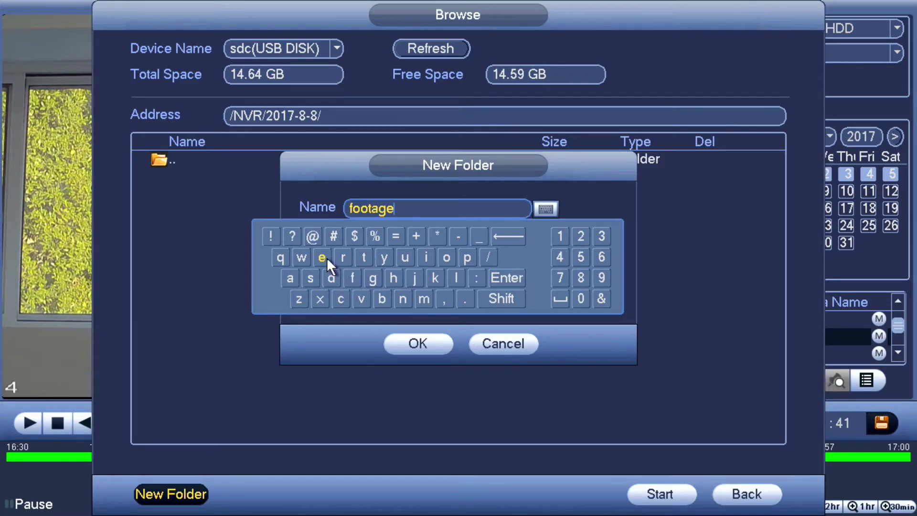
{"action": "left_click", "coordinate": [409, 336]}
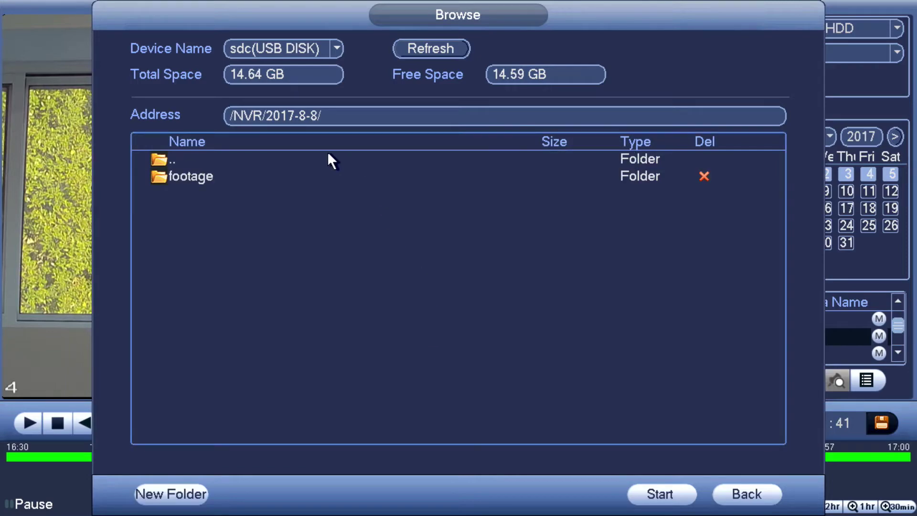
Open /NVR/2017-8-8/footage/ as the backup destination folder.
{"action": "left_click", "coordinate": [199, 180]}
{"action": "double_click", "coordinate": [200, 180]}
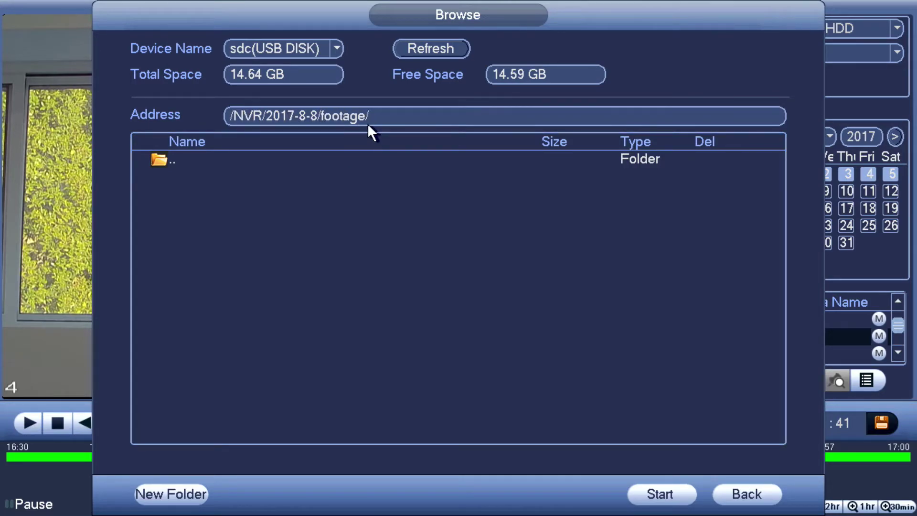
{"action": "double_click", "coordinate": [174, 161]}
{"action": "double_click", "coordinate": [173, 159]}
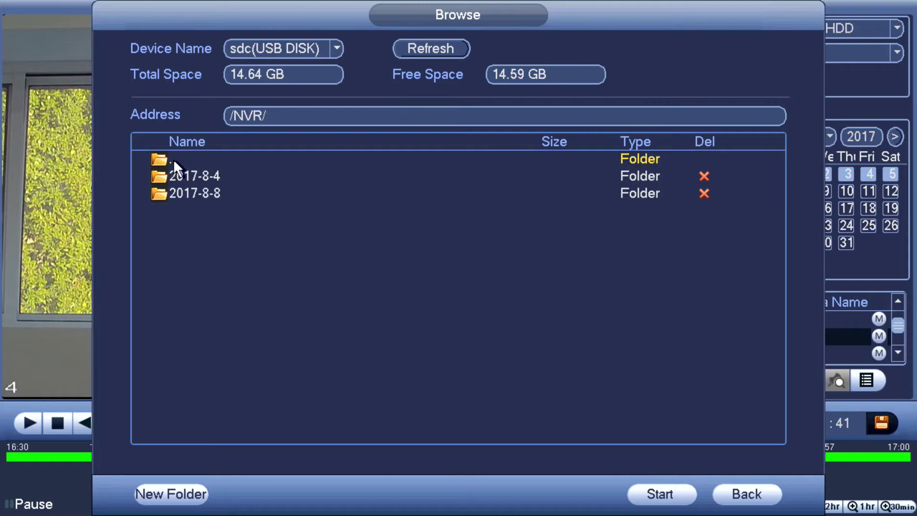
{"action": "double_click", "coordinate": [205, 193]}
{"action": "double_click", "coordinate": [191, 176]}
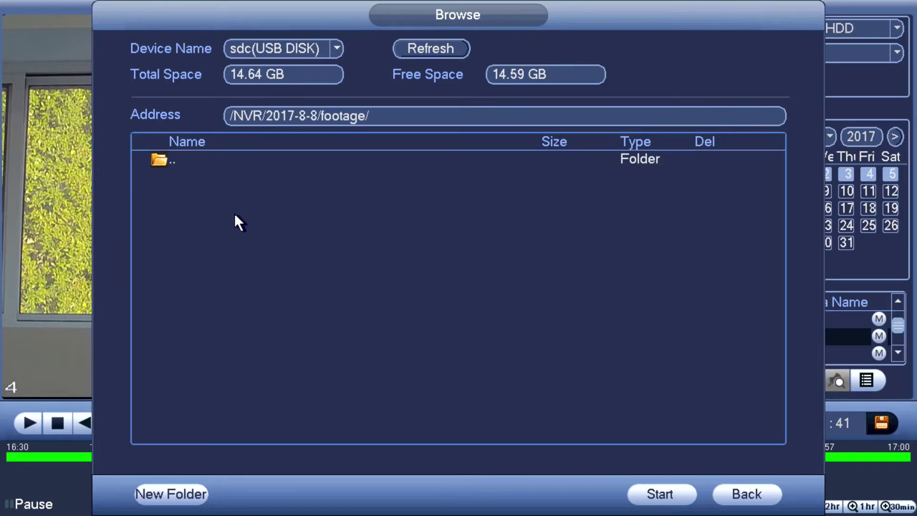
Back up the channel 4 clip to the USB footage folder and close the Backup dialog.
{"action": "left_click", "coordinate": [633, 484]}
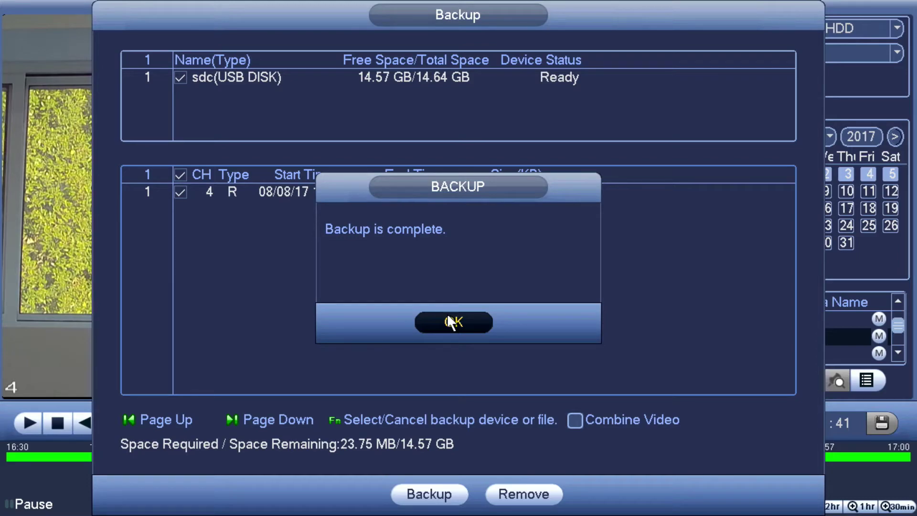
{"action": "left_click", "coordinate": [480, 327]}
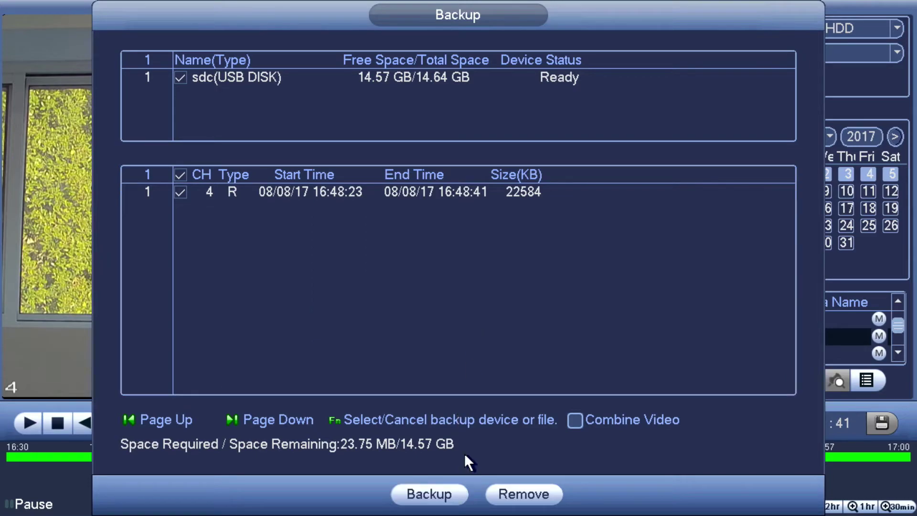
{"action": "right_click", "coordinate": [476, 404]}
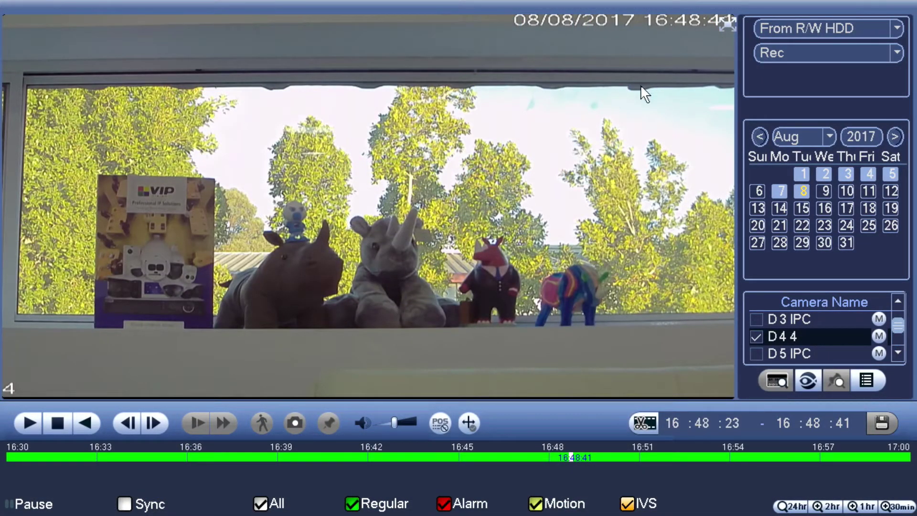
Stop hard-drive playback and set the playback source to From I/O Device (USB sdc).
{"action": "right_click", "coordinate": [663, 71]}
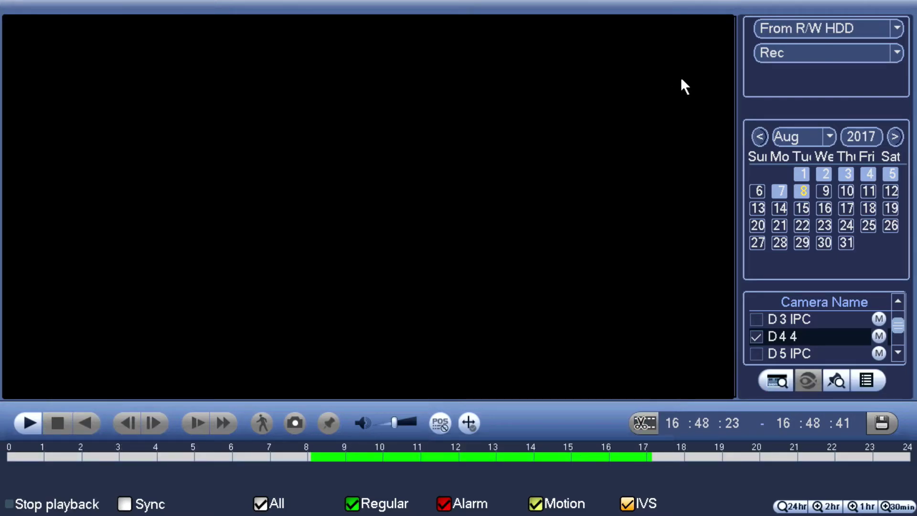
{"action": "left_click", "coordinate": [833, 26]}
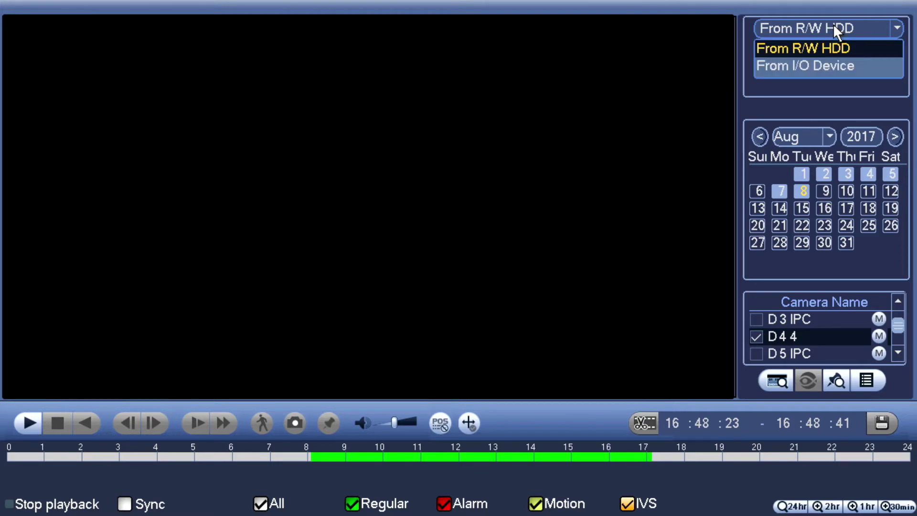
{"action": "left_click", "coordinate": [828, 66]}
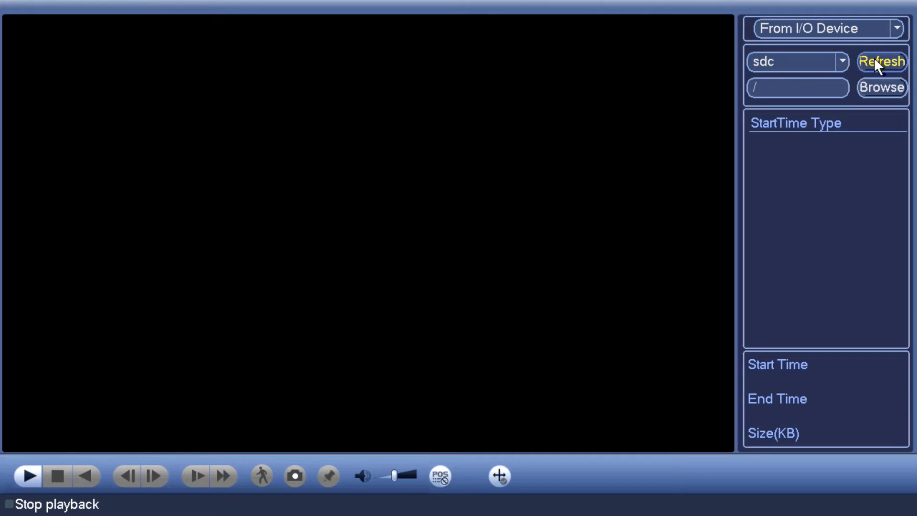
Browse the USB disk to /NVR/2017-8-8/footage/ and select the 22.06 MB .dav clip.
{"action": "left_click", "coordinate": [877, 90]}
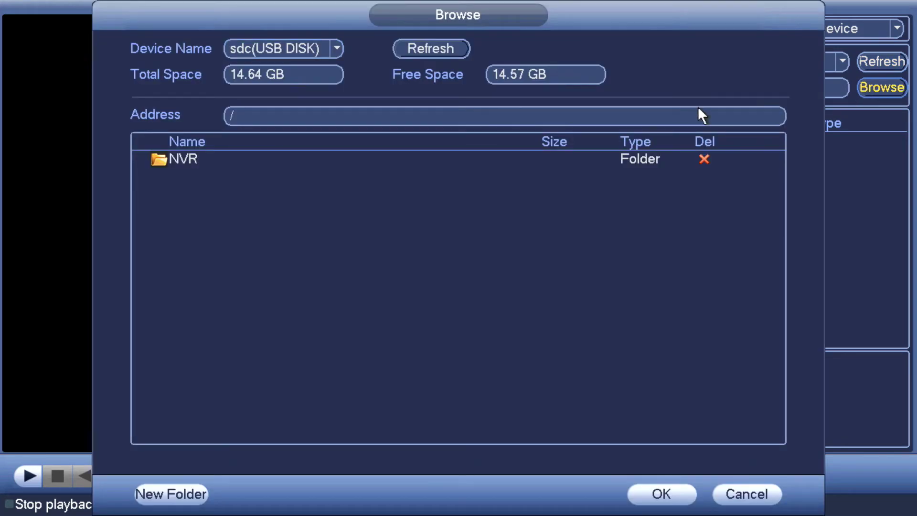
{"action": "double_click", "coordinate": [178, 159]}
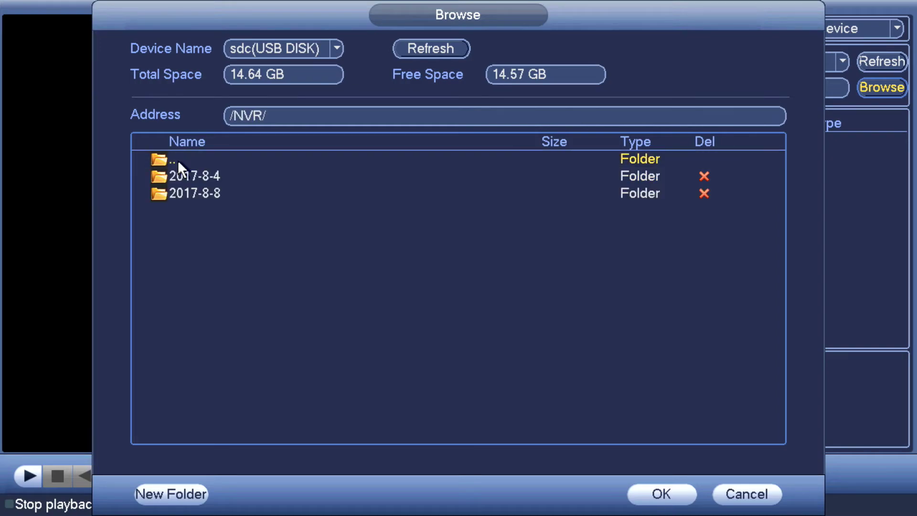
{"action": "double_click", "coordinate": [196, 190]}
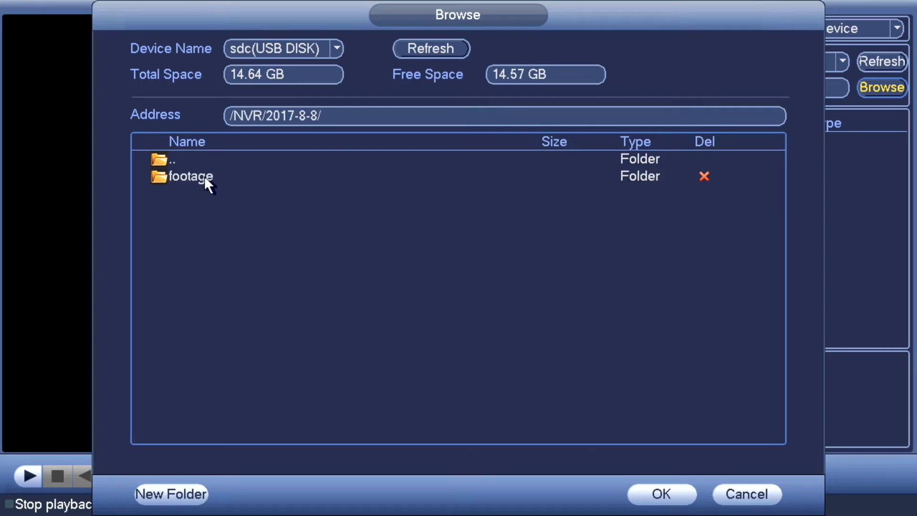
{"action": "double_click", "coordinate": [204, 175]}
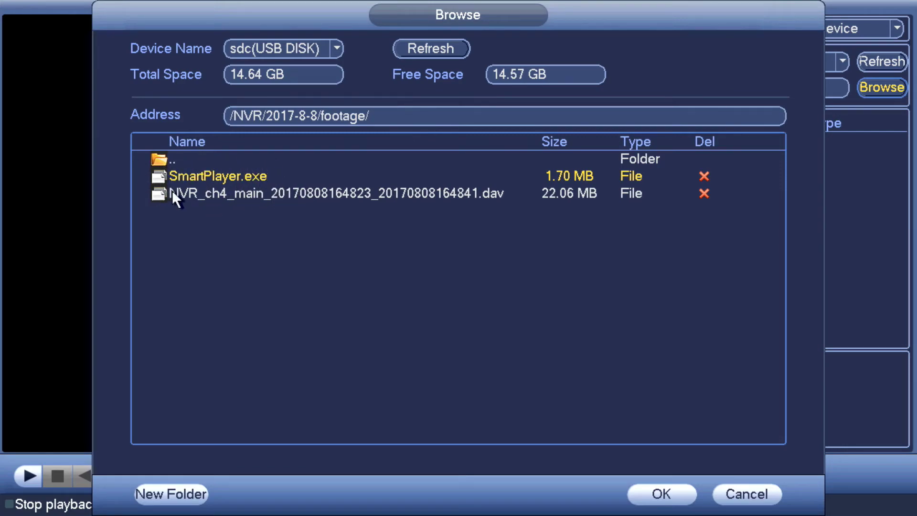
{"action": "left_click", "coordinate": [213, 194]}
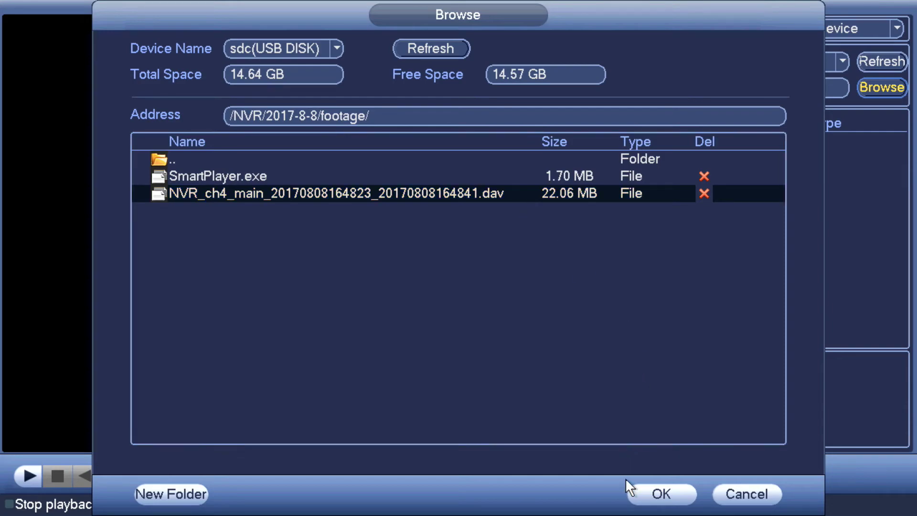
Load the selected .dav clip and play camera 4 footage from 16:48:23.
{"action": "left_click", "coordinate": [644, 492]}
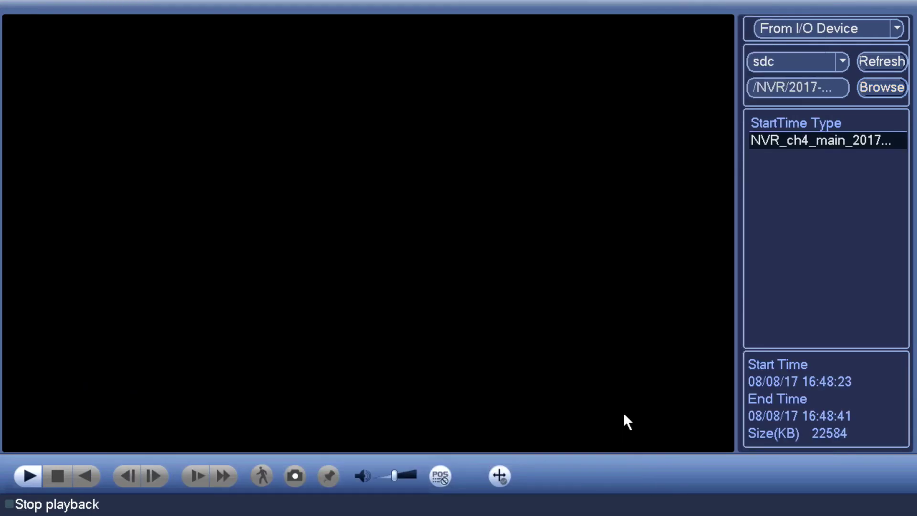
{"action": "left_click", "coordinate": [31, 476]}
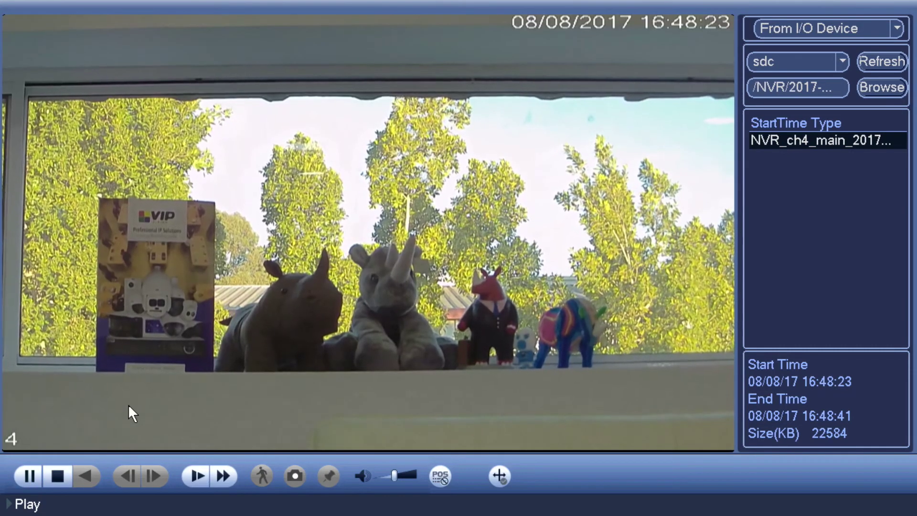